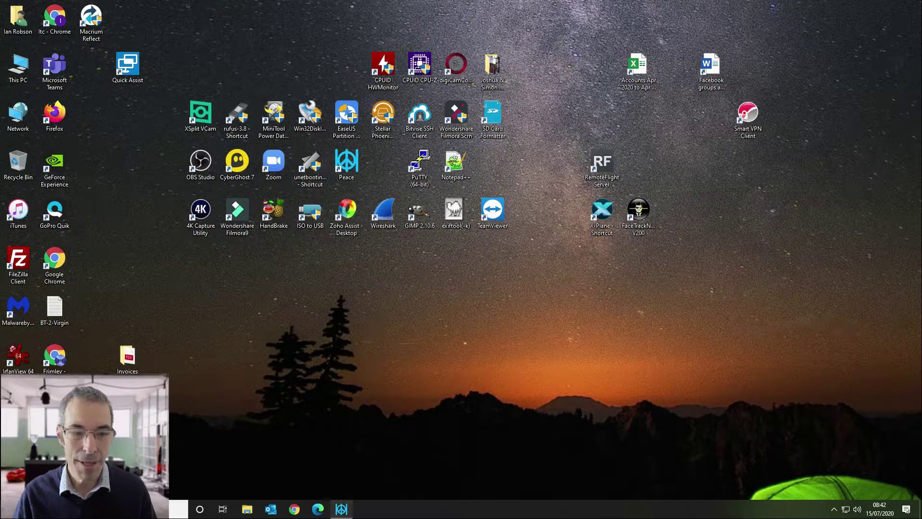
Step: Open Chrome, search Google for "vb cable", and go to the VB-Audio Virtual Cable page
{"action": "left_click", "coordinate": [294, 510]}
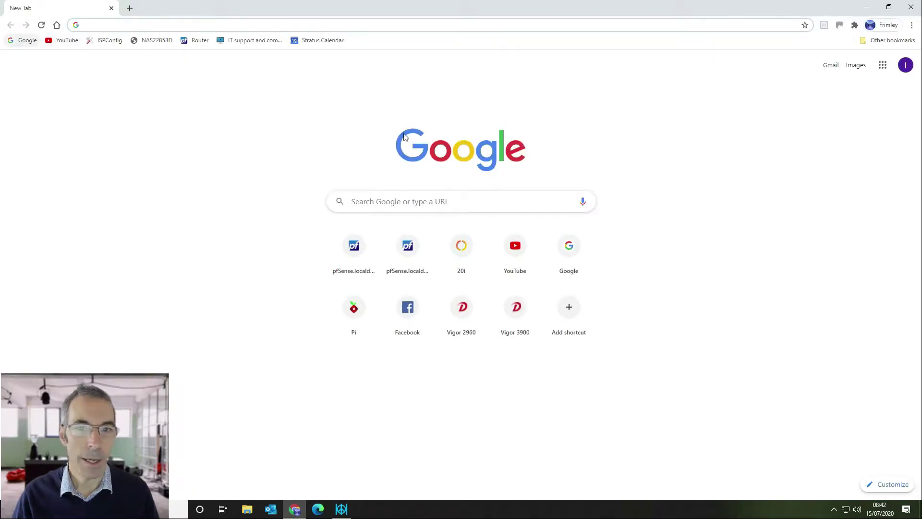
{"action": "left_click", "coordinate": [387, 204]}
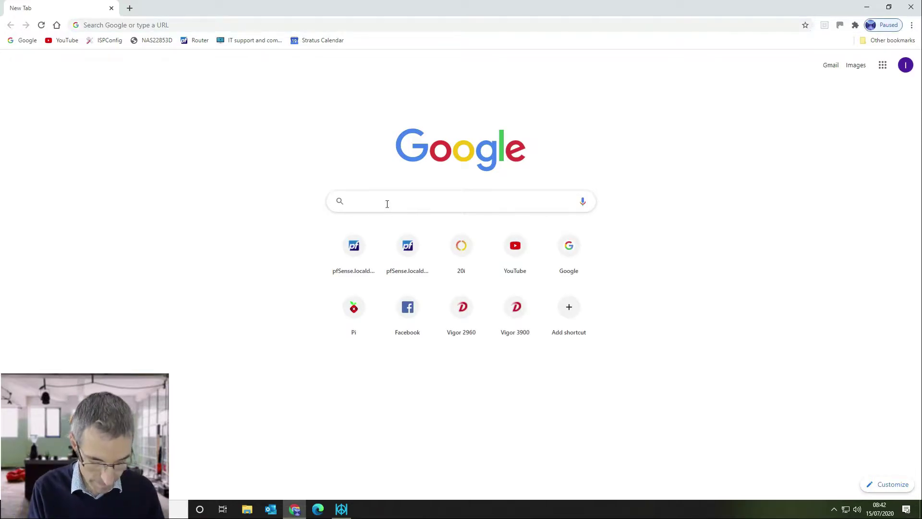
{"action": "type", "text": "vb cable"}
{"action": "key", "text": "Return"}
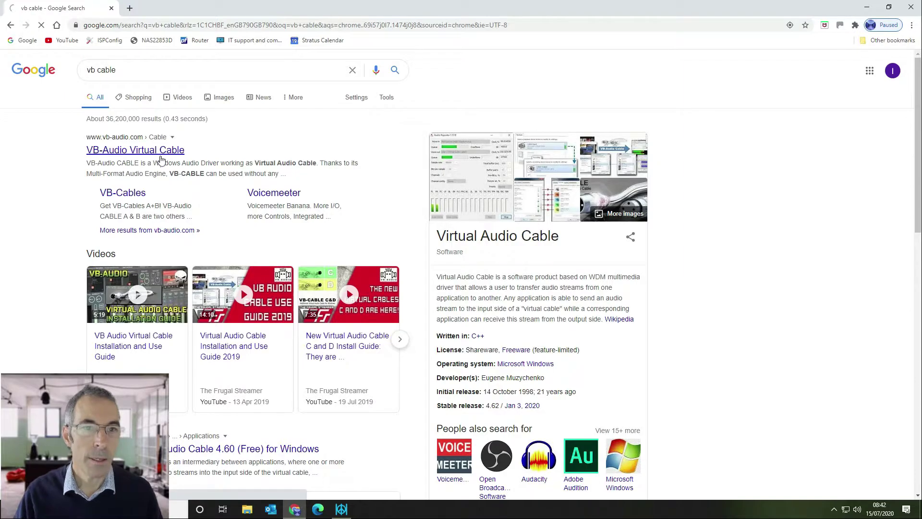
{"action": "left_click", "coordinate": [162, 158]}
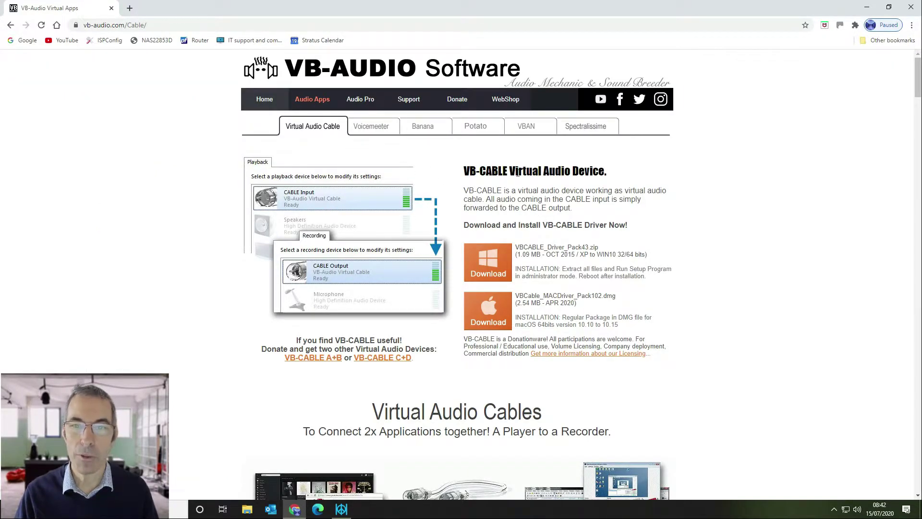
Step: Review the VB-CABLE driver downloads and the additional VB-Cables A+B and C+D offered on the page
{"action": "left_click_drag", "start_coordinate": [465, 168], "coordinate": [604, 173]}
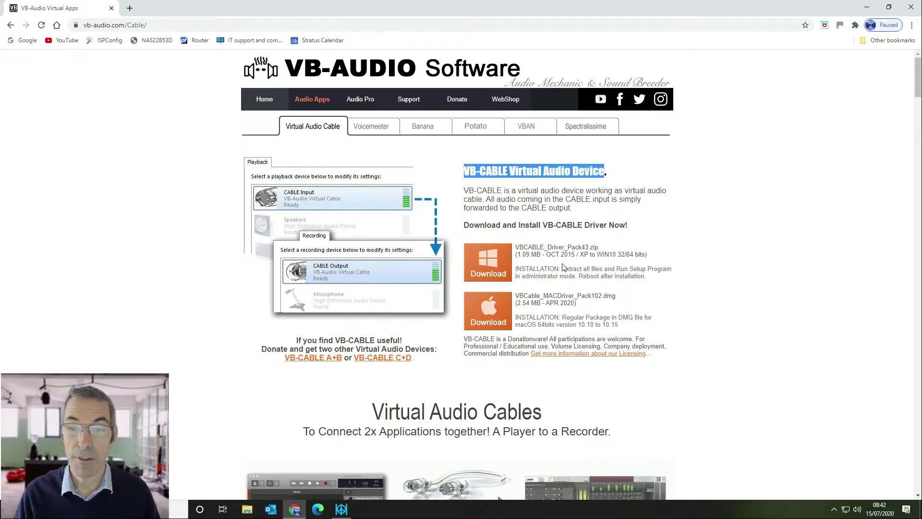
{"action": "left_click", "coordinate": [632, 236]}
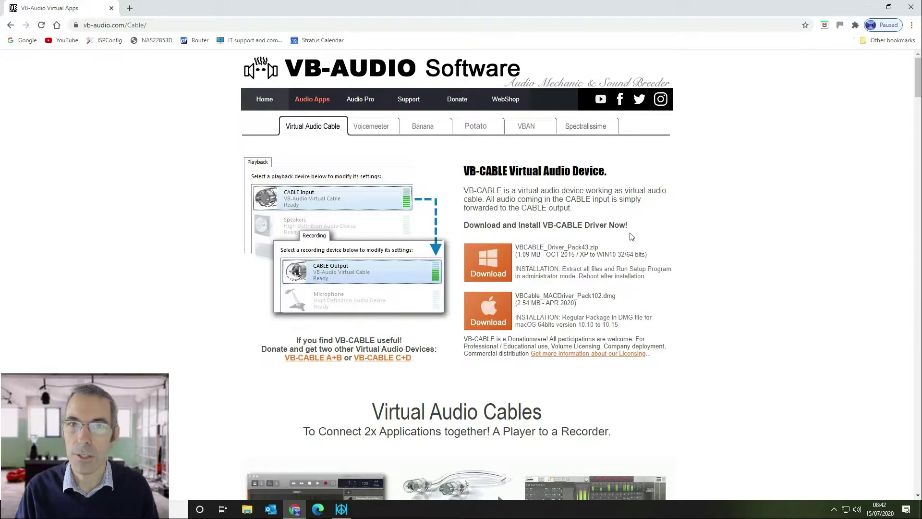
{"action": "scroll", "coordinate": [631, 236], "scroll_direction": "down", "scroll_amount": 15}
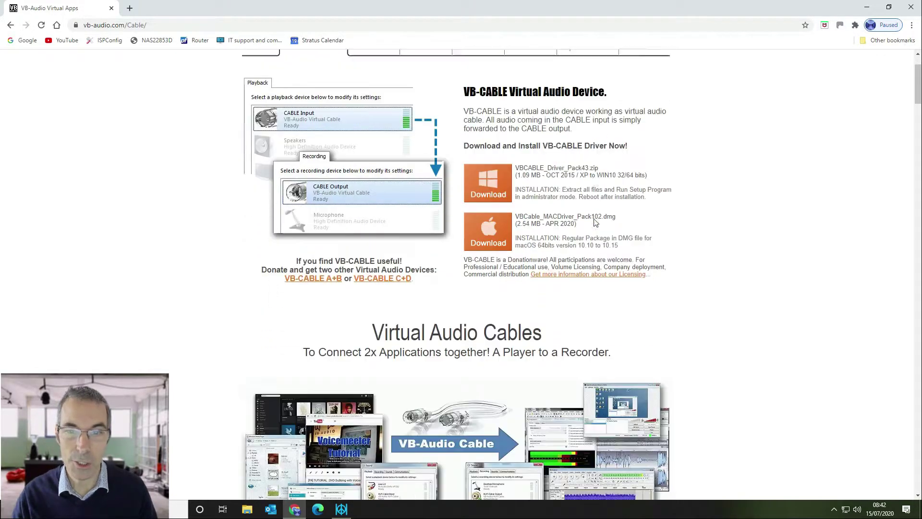
{"action": "scroll", "coordinate": [595, 222], "scroll_direction": "up", "scroll_amount": 1}
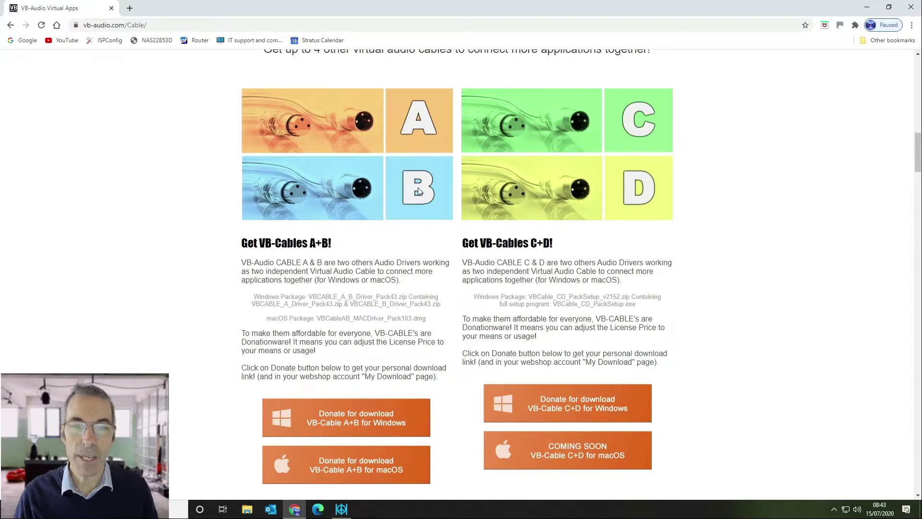
{"action": "scroll", "coordinate": [417, 188], "scroll_direction": "up", "scroll_amount": 14}
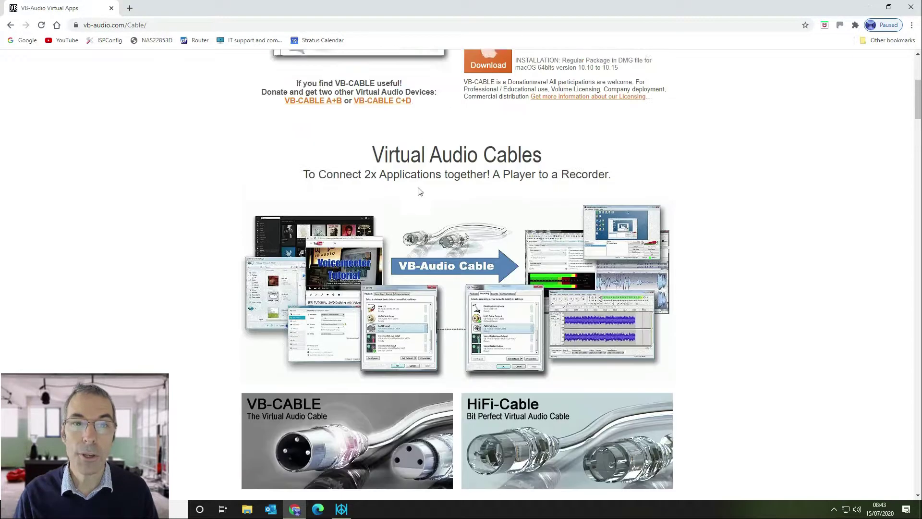
{"action": "scroll", "coordinate": [420, 191], "scroll_direction": "up", "scroll_amount": 3}
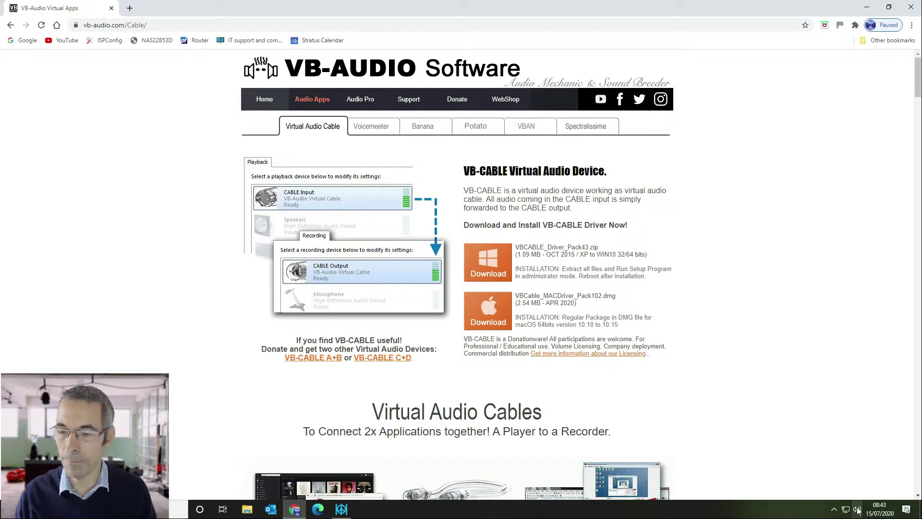
Step: Set the Windows playback device to CABLE-B Input (VB-Audio Cable B) and close the browser
{"action": "left_click", "coordinate": [858, 510]}
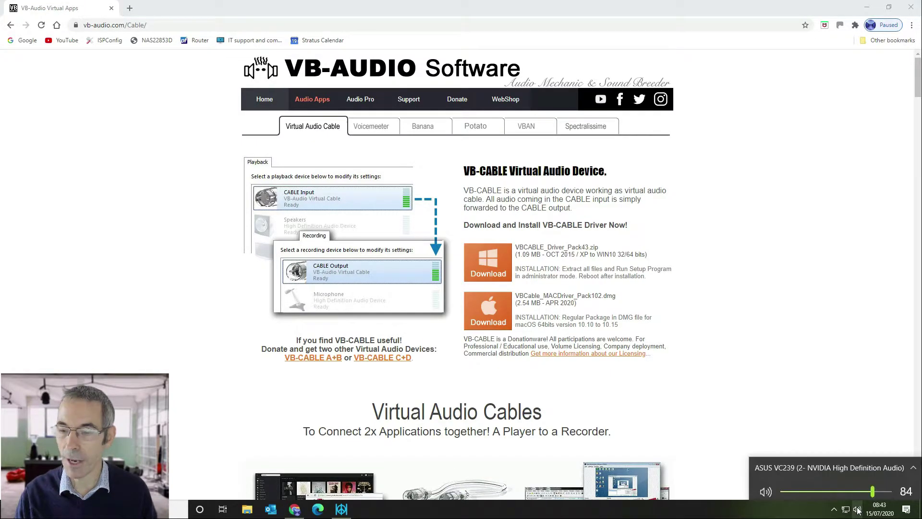
{"action": "left_click", "coordinate": [813, 464]}
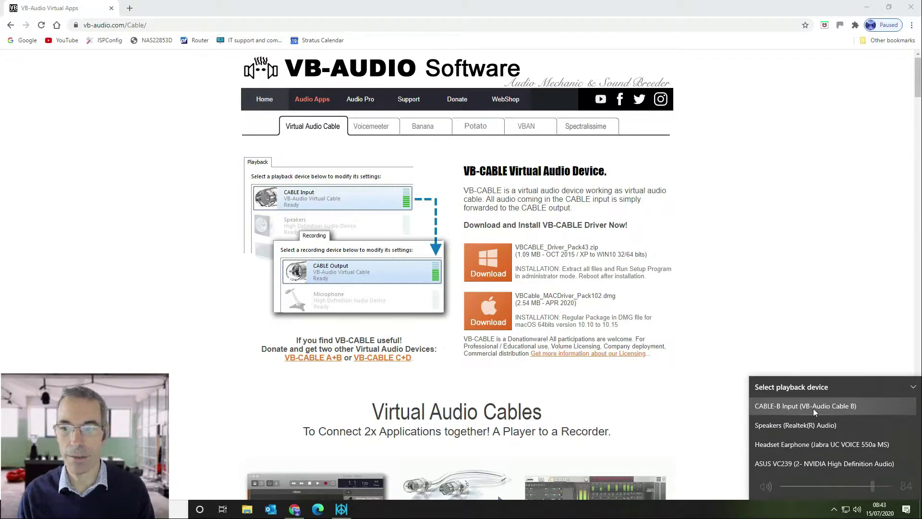
{"action": "left_click", "coordinate": [813, 408]}
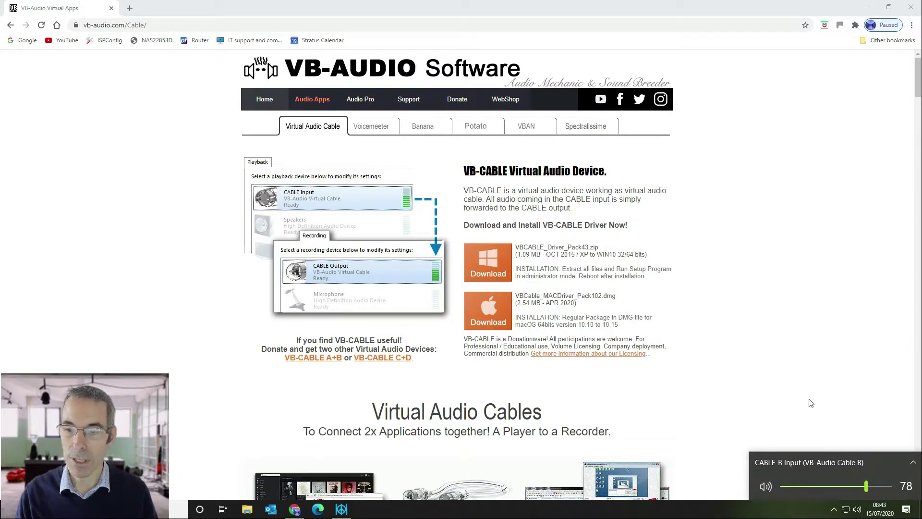
{"action": "left_click", "coordinate": [811, 402]}
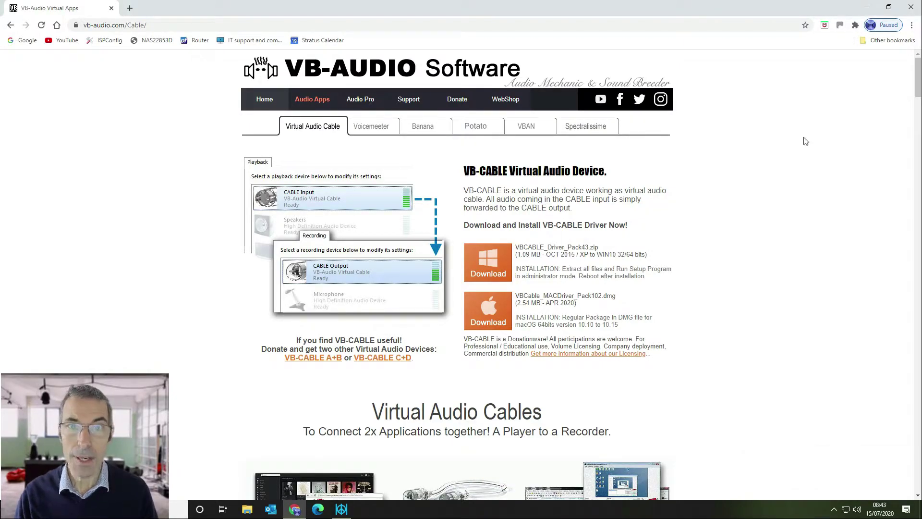
{"action": "left_click", "coordinate": [908, 8]}
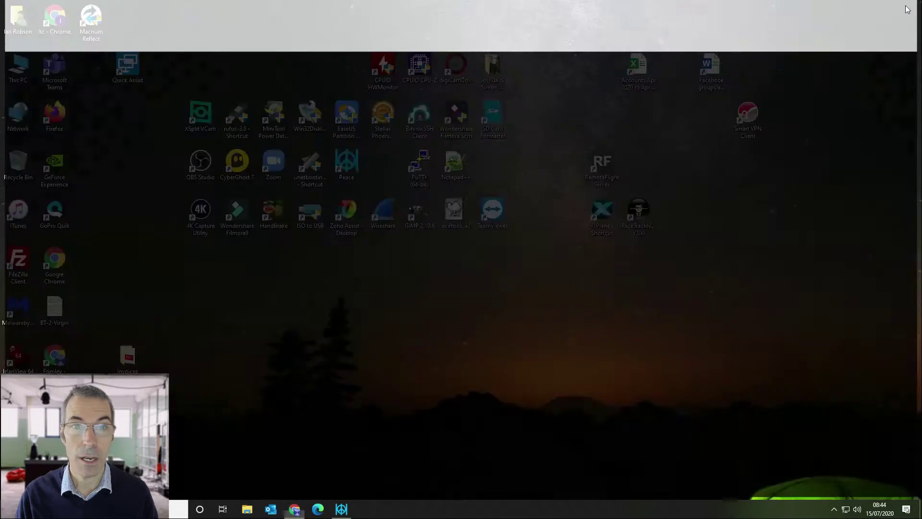
Step: Open Zoom and choose CABLE-B Input (VB-Audio Cable B) as the speaker in its audio settings
{"action": "double_click", "coordinate": [274, 163]}
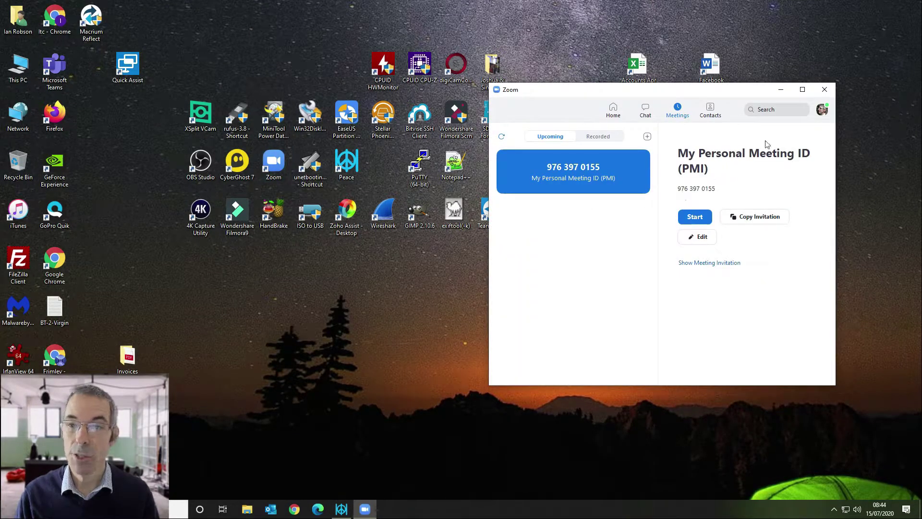
{"action": "left_click", "coordinate": [822, 112]}
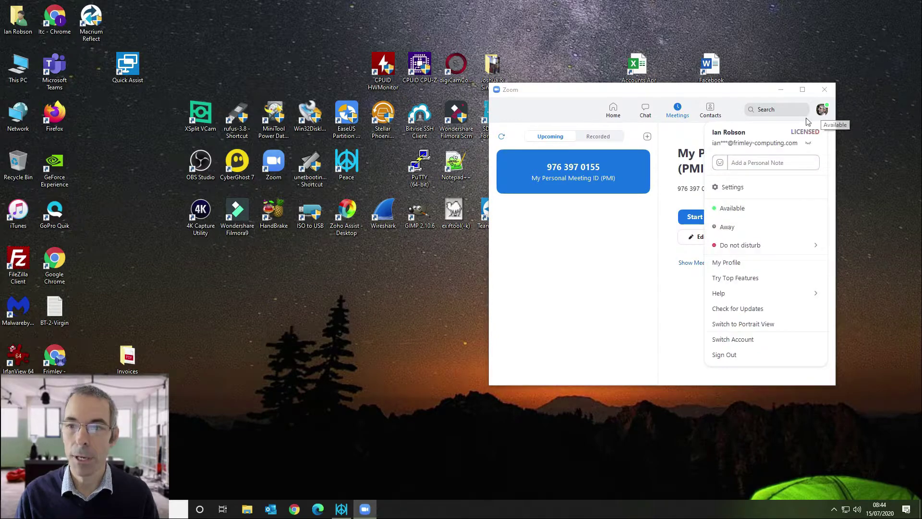
{"action": "left_click", "coordinate": [739, 192]}
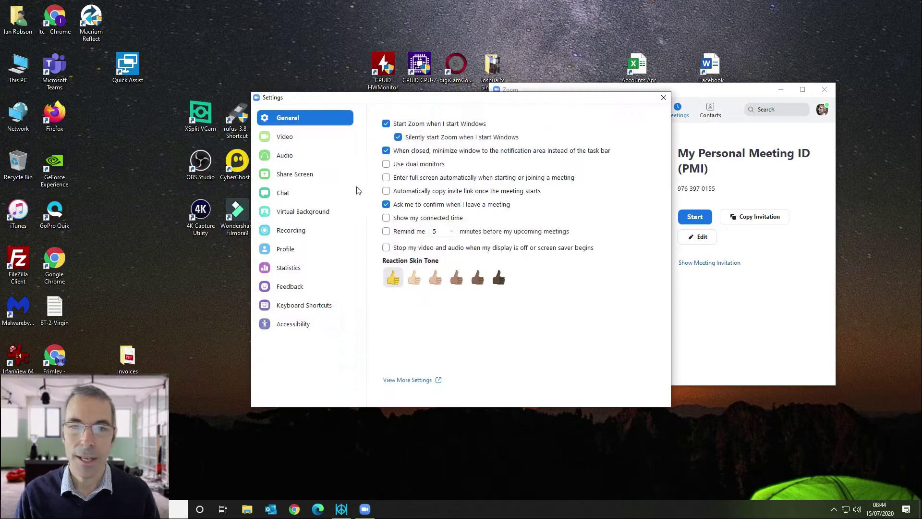
{"action": "left_click", "coordinate": [301, 153]}
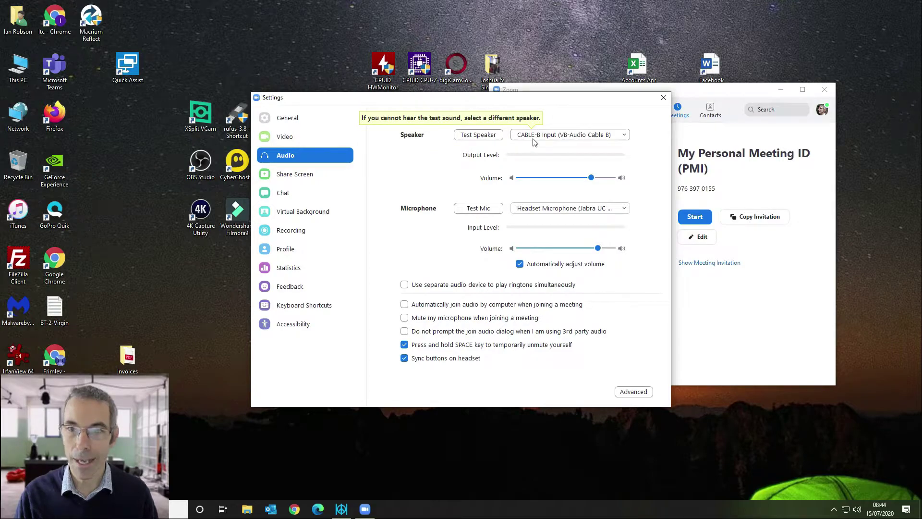
{"action": "left_click", "coordinate": [546, 137]}
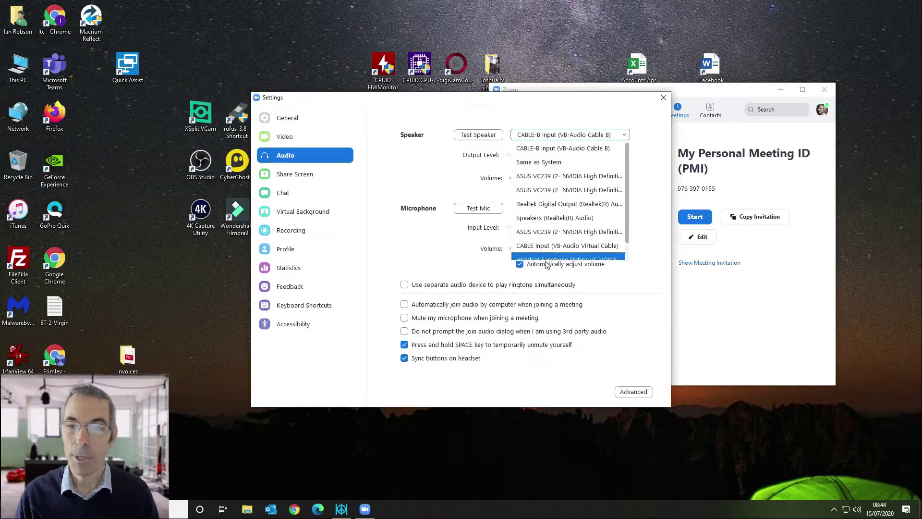
{"action": "left_click", "coordinate": [557, 153]}
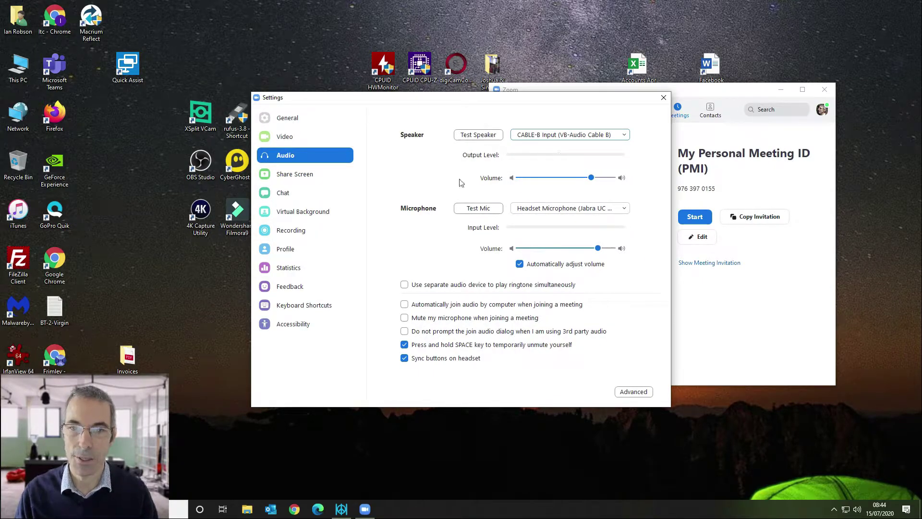
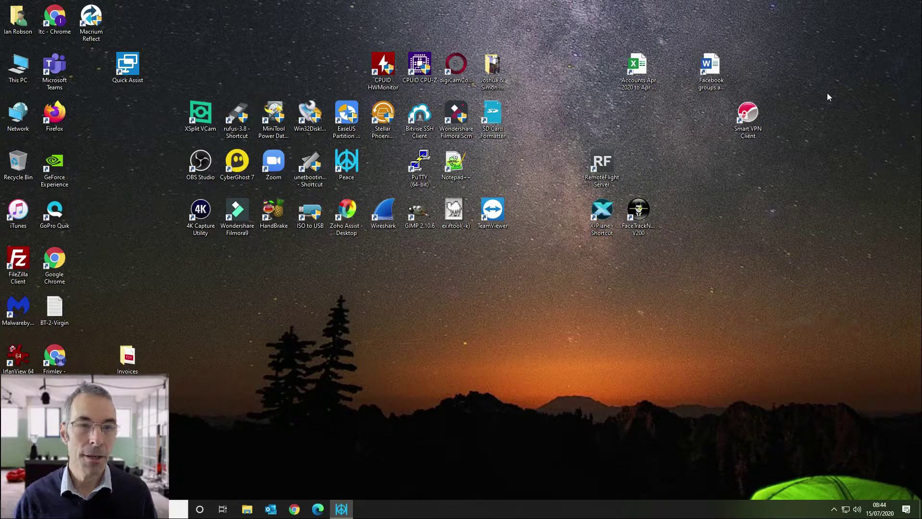
Step: Open OBS Studio and check in its audio settings that Desktop Audio uses the same device as Windows playback, CABLE-B Input (VB-Audio Cable B)
{"action": "double_click", "coordinate": [204, 165]}
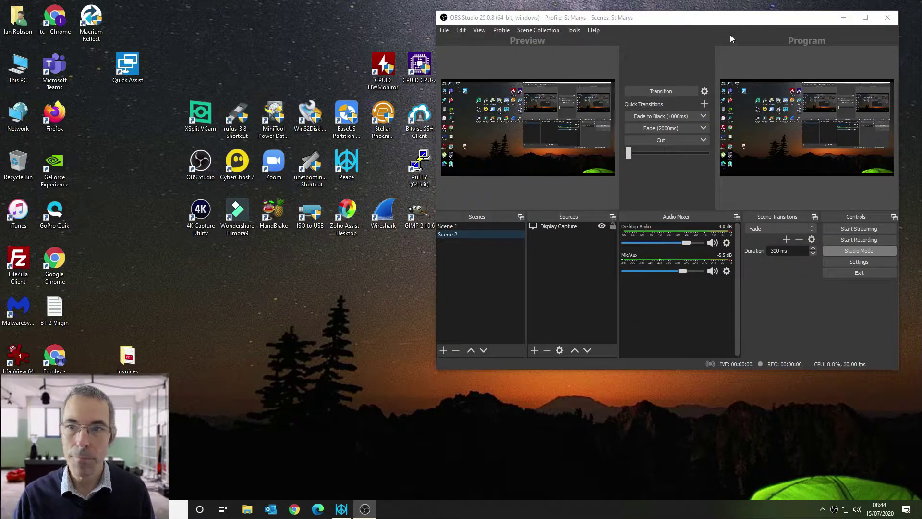
{"action": "left_click_drag", "start_coordinate": [728, 24], "coordinate": [453, 46]}
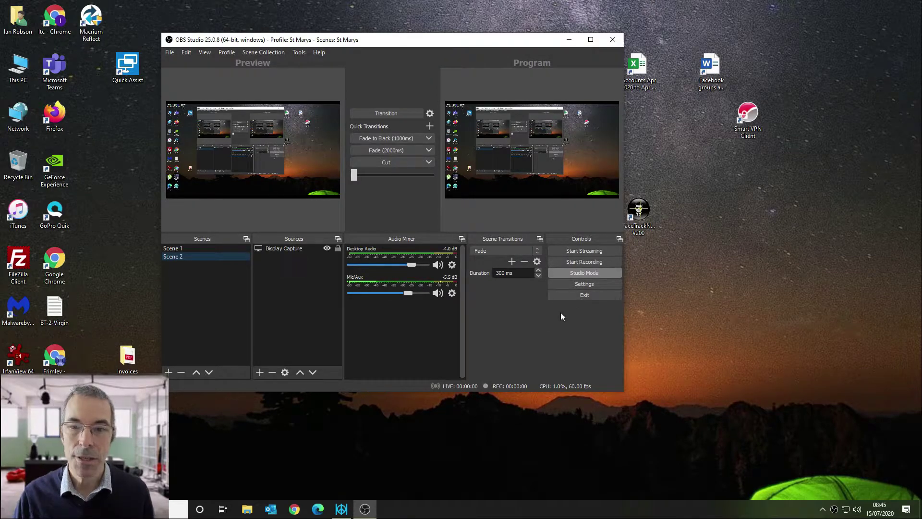
{"action": "left_click", "coordinate": [580, 285]}
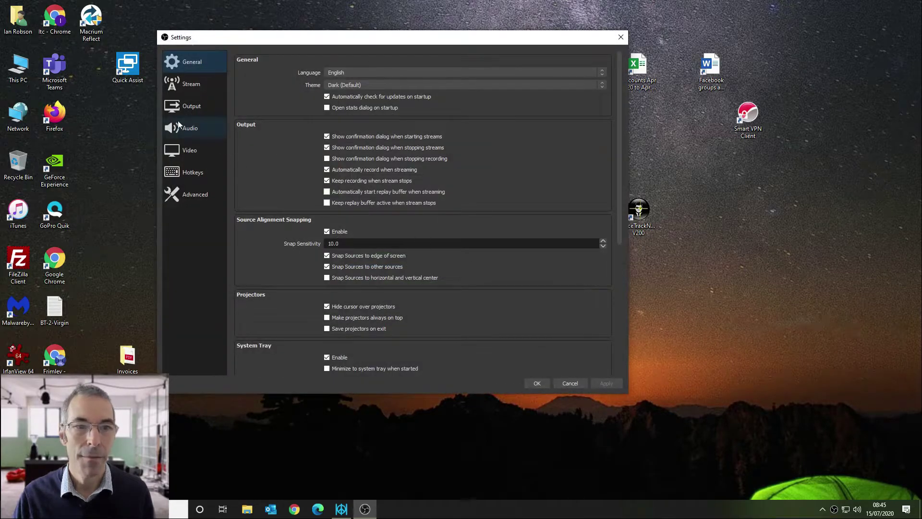
{"action": "left_click", "coordinate": [180, 125]}
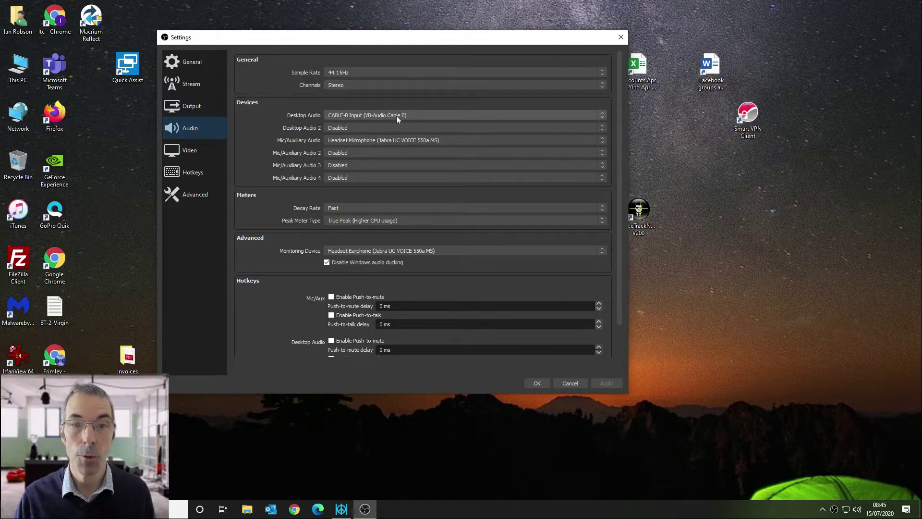
{"action": "left_click", "coordinate": [858, 508]}
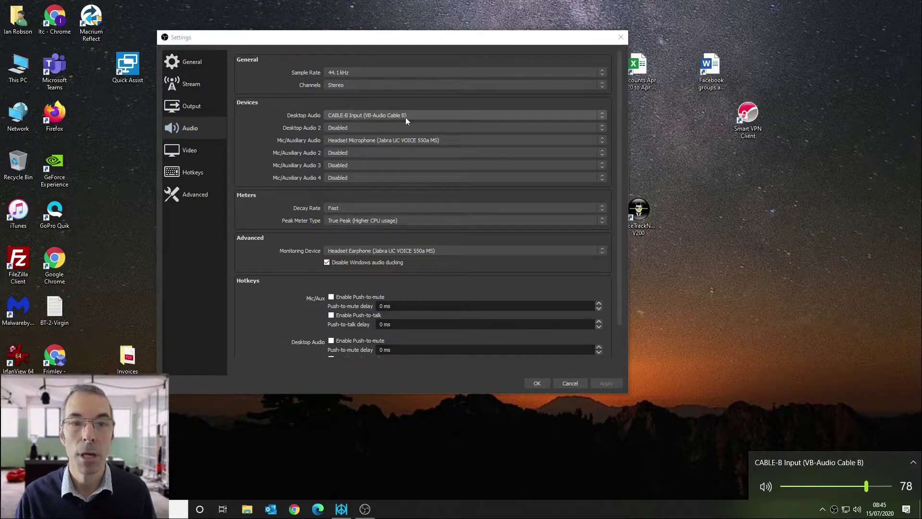
{"action": "left_click", "coordinate": [800, 227]}
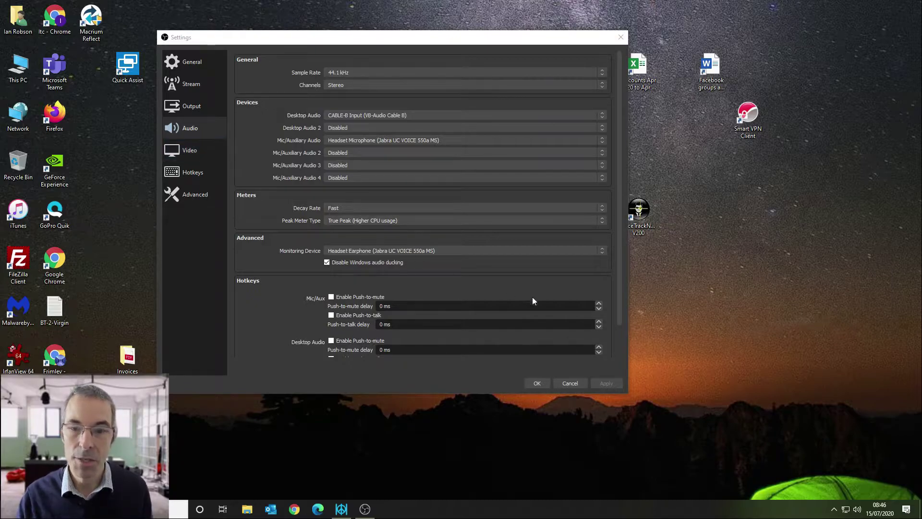
{"action": "left_click", "coordinate": [541, 381]}
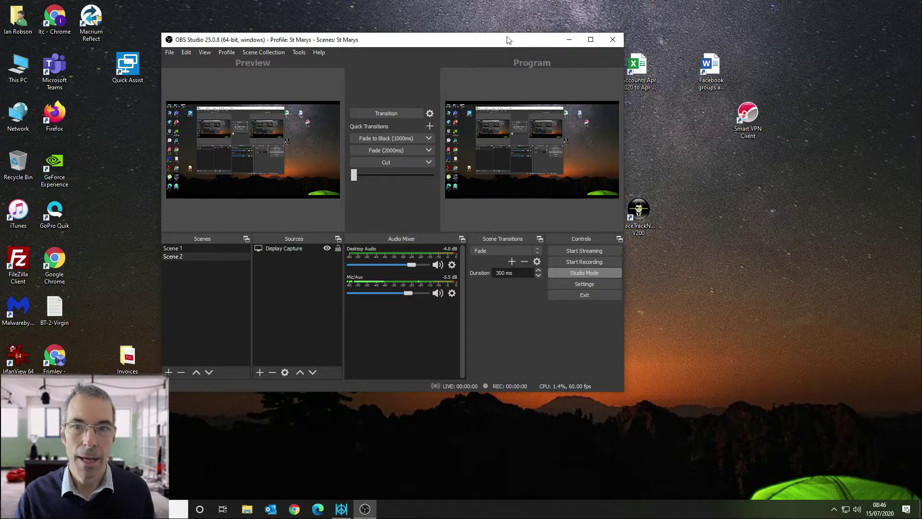
Step: Reposition the OBS window and set the Mic/Aux volume in the Audio Mixer to -4.7 dB
{"action": "left_click_drag", "start_coordinate": [508, 40], "coordinate": [560, 31]}
{"action": "left_click_drag", "start_coordinate": [462, 284], "coordinate": [465, 284]}
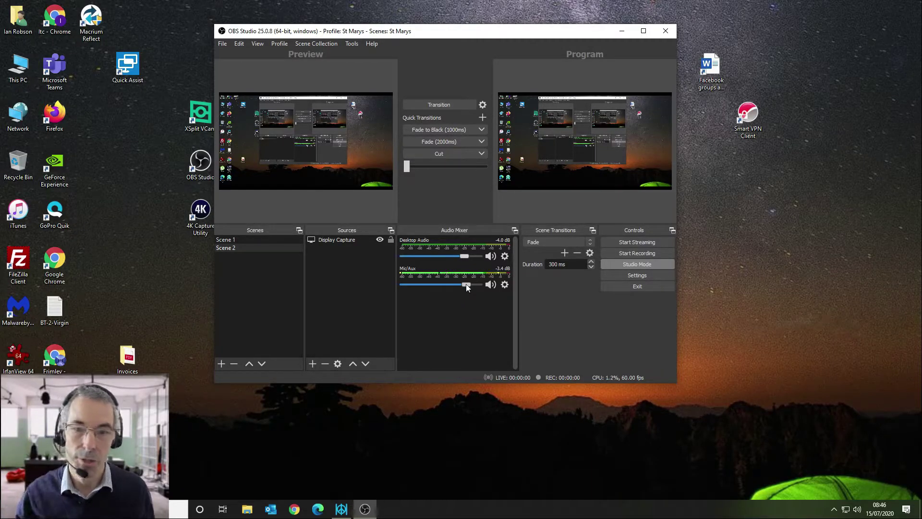
{"action": "left_click_drag", "start_coordinate": [465, 284], "coordinate": [465, 283]}
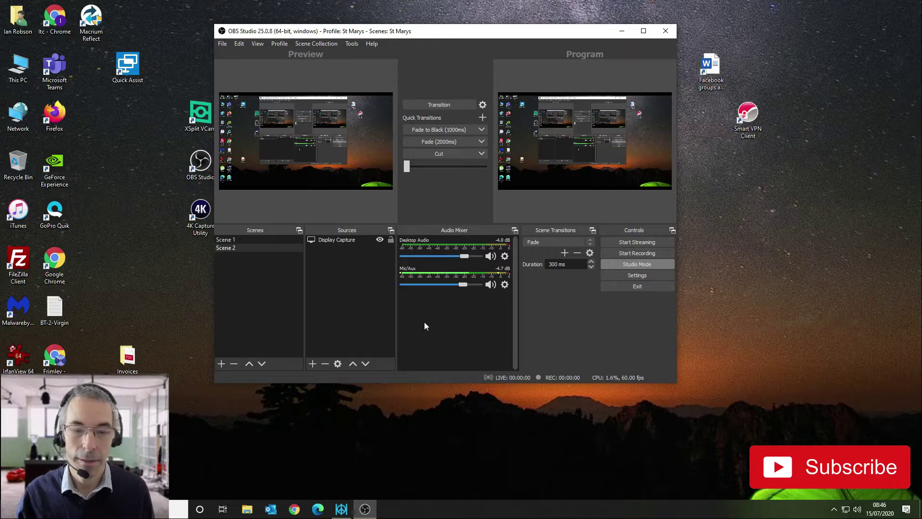
Step: Open the Pi-Hole folder in Videos and play the video "Block web adverts using Pi-hole on Raspberry Pi" as test audio
{"action": "left_click", "coordinate": [248, 510]}
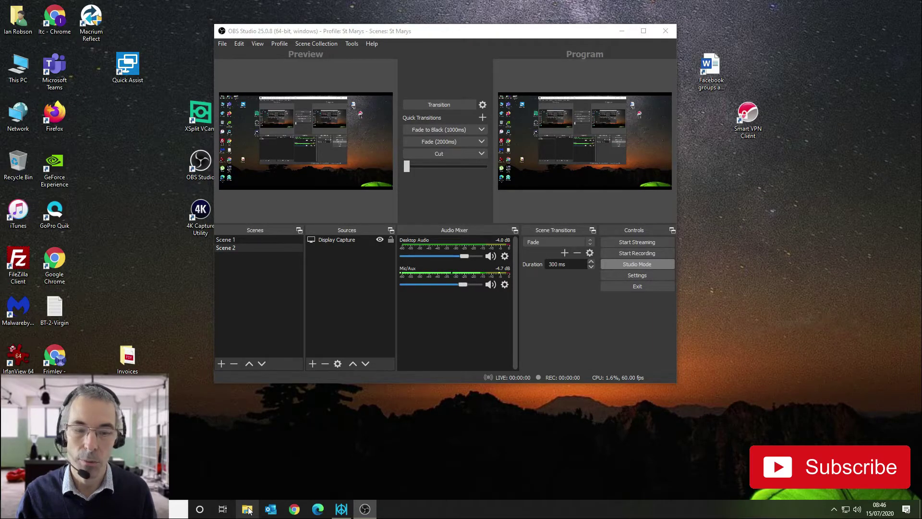
{"action": "scroll", "coordinate": [290, 391], "scroll_direction": "down", "scroll_amount": 5}
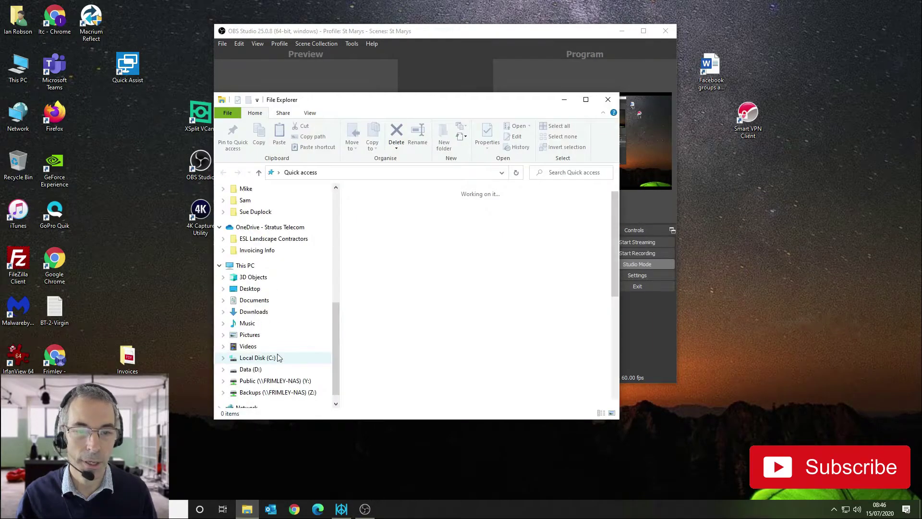
{"action": "scroll", "coordinate": [286, 354], "scroll_direction": "up", "scroll_amount": 5}
{"action": "left_click", "coordinate": [245, 265]}
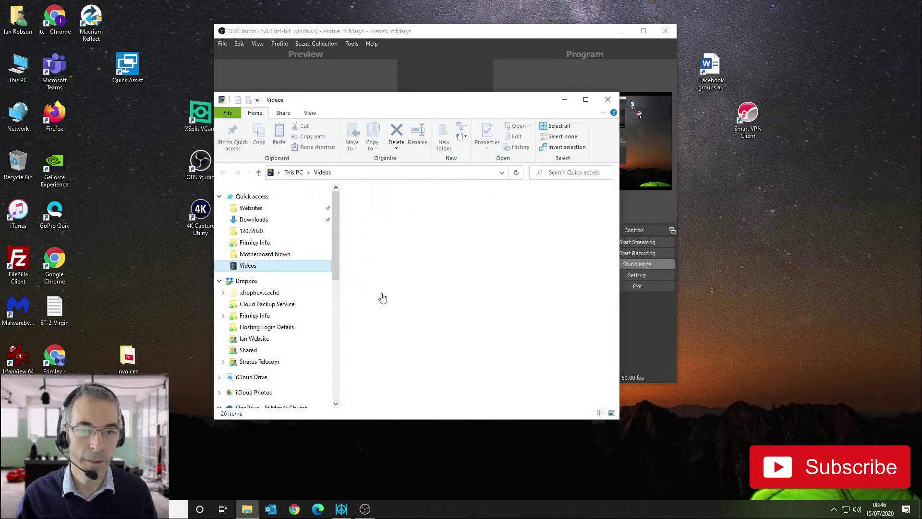
{"action": "scroll", "coordinate": [507, 293], "scroll_direction": "down", "scroll_amount": 5}
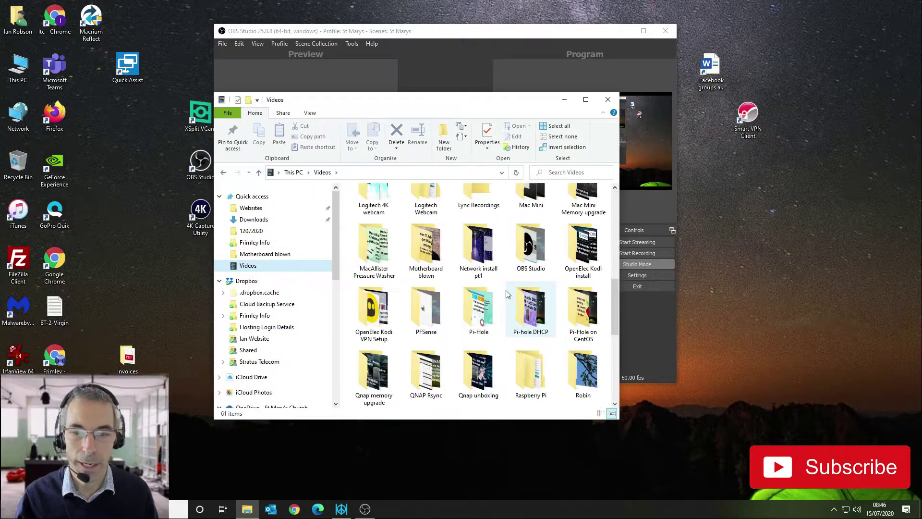
{"action": "double_click", "coordinate": [483, 317]}
{"action": "double_click", "coordinate": [428, 225]}
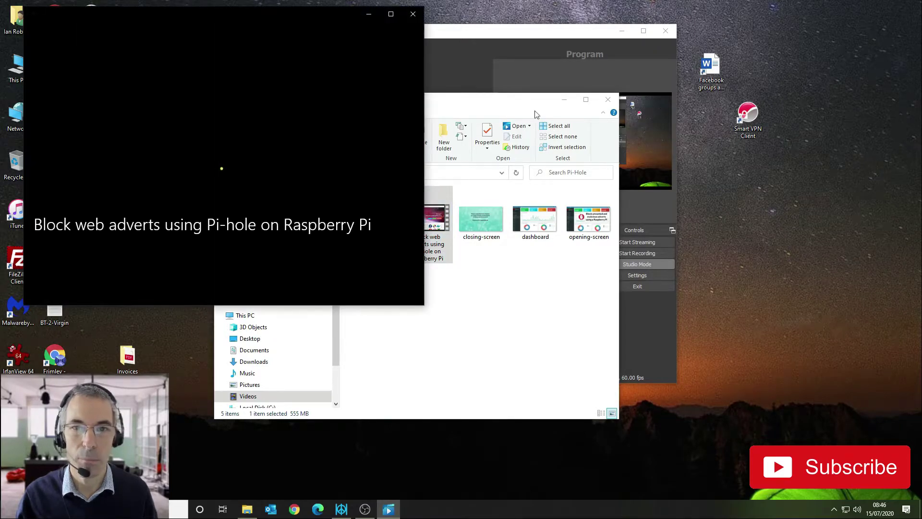
Step: Minimise the folder window to watch the Desktop Audio level in the OBS Audio Mixer, and close the video
{"action": "left_click", "coordinate": [563, 99]}
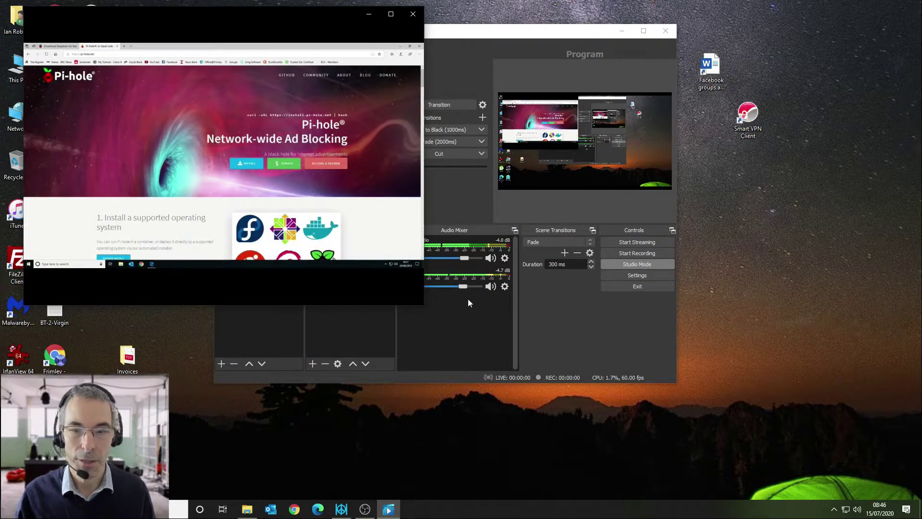
{"action": "mouse_move", "coordinate": [365, 40]}
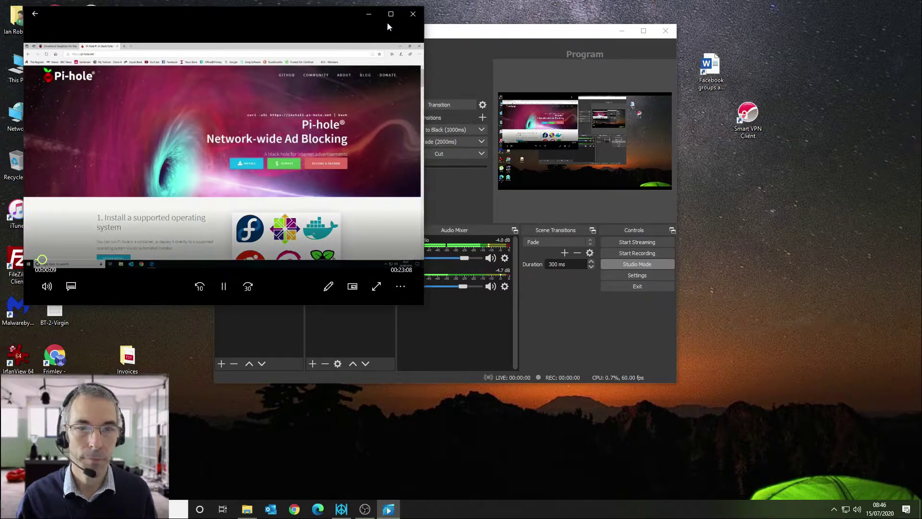
{"action": "left_click", "coordinate": [412, 13]}
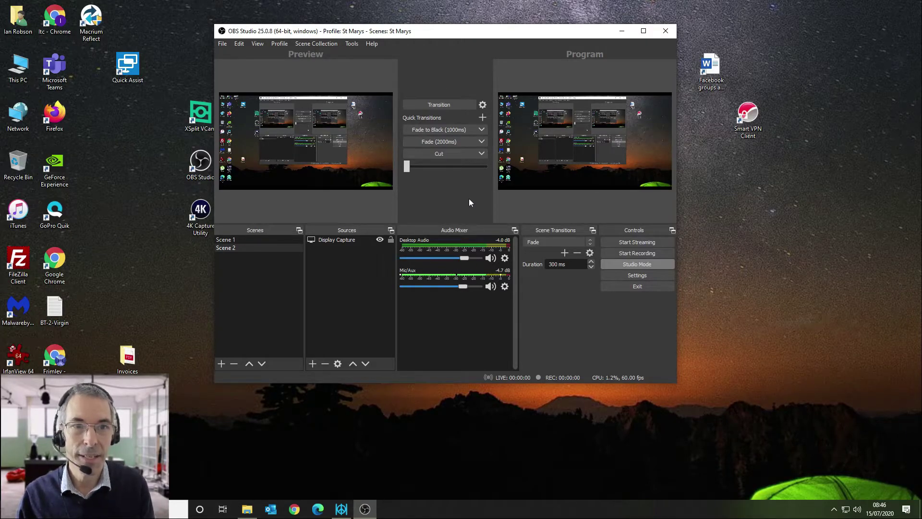
Step: Set audio monitoring for Desktop Audio to Monitor Off in the Advanced Audio Properties and close them
{"action": "left_click", "coordinate": [505, 257]}
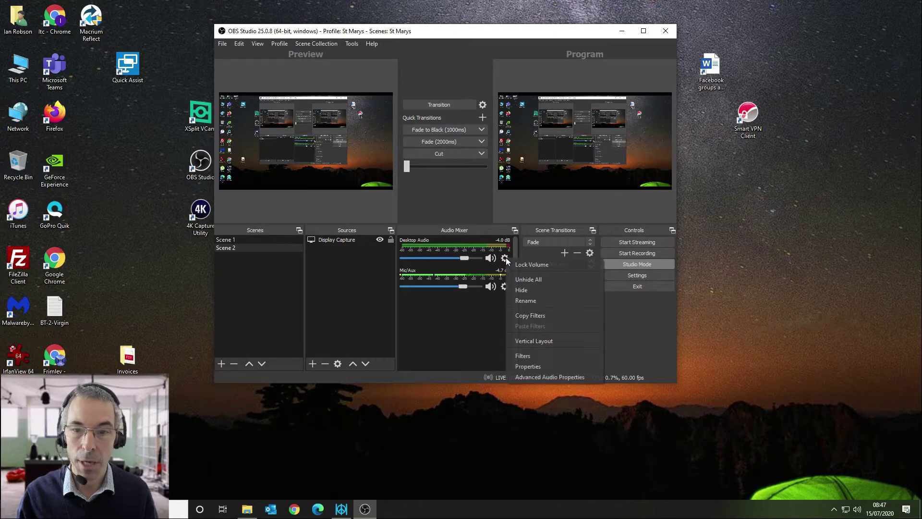
{"action": "left_click", "coordinate": [527, 379]}
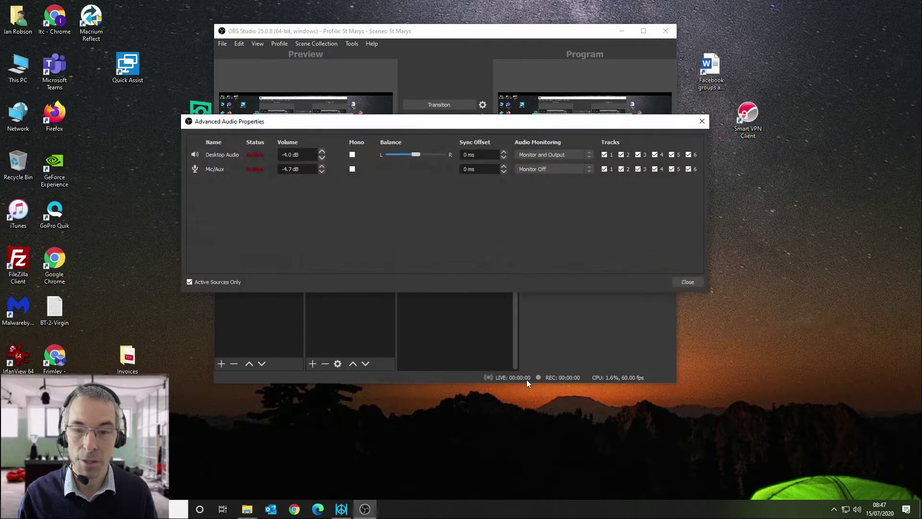
{"action": "left_click", "coordinate": [552, 157]}
{"action": "left_click", "coordinate": [548, 157]}
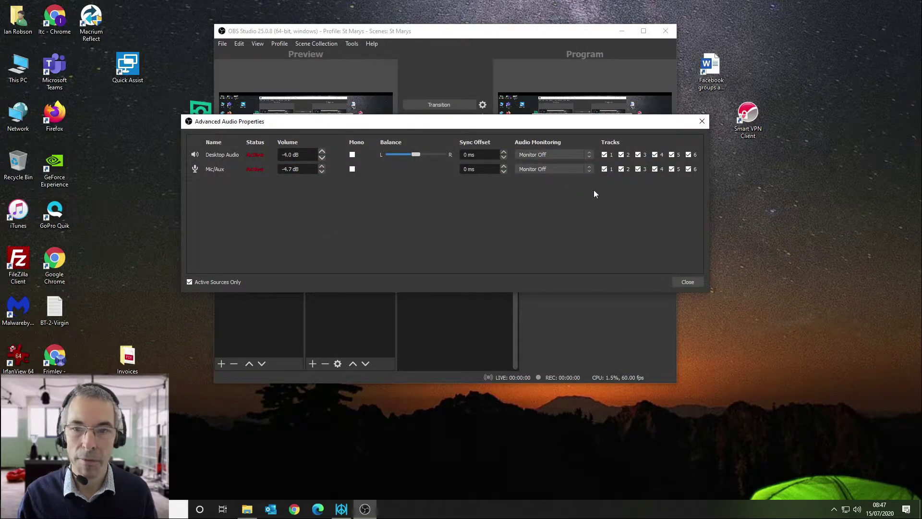
{"action": "left_click", "coordinate": [575, 153]}
{"action": "left_click", "coordinate": [565, 175]}
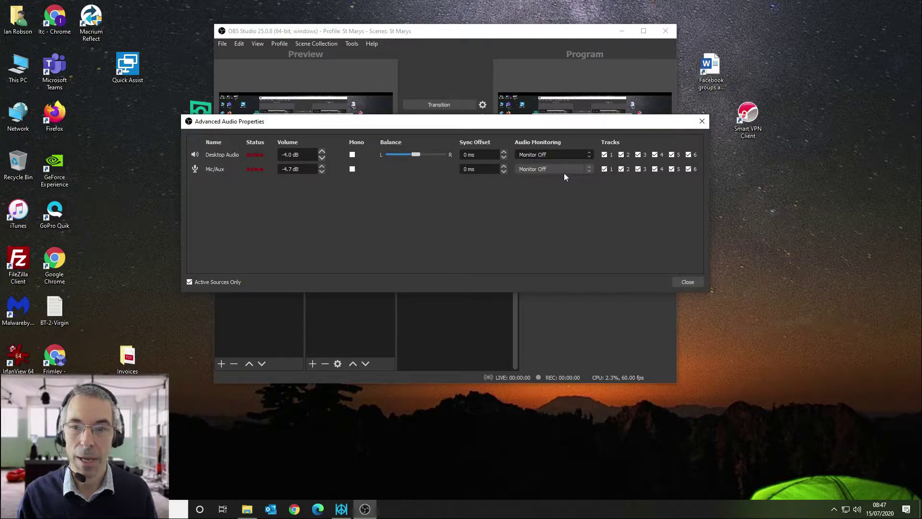
{"action": "left_click", "coordinate": [687, 282]}
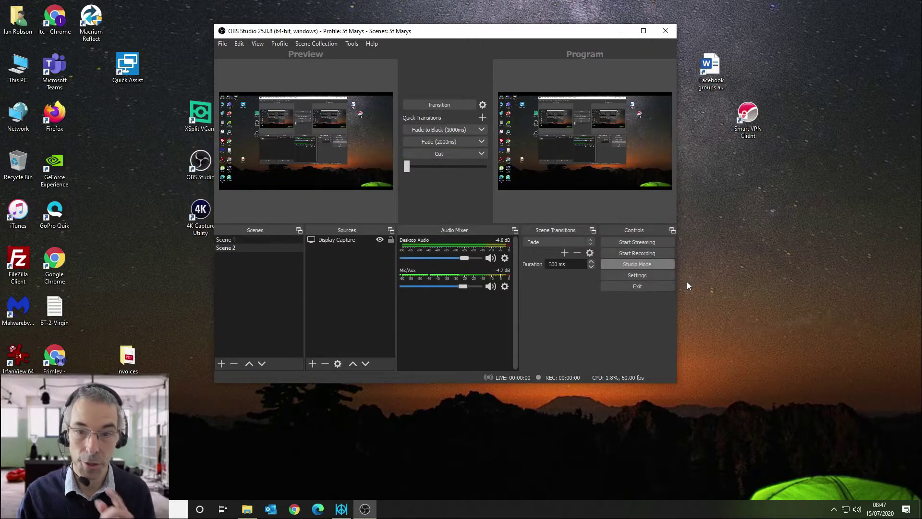
Step: Minimise OBS Studio, open Zoom, start the personal meeting and join it with computer audio
{"action": "left_click", "coordinate": [619, 34]}
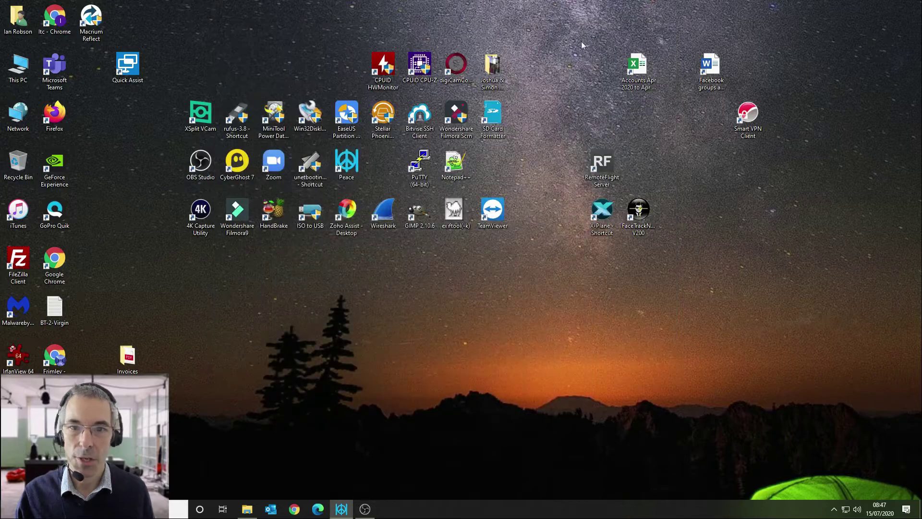
{"action": "double_click", "coordinate": [280, 164]}
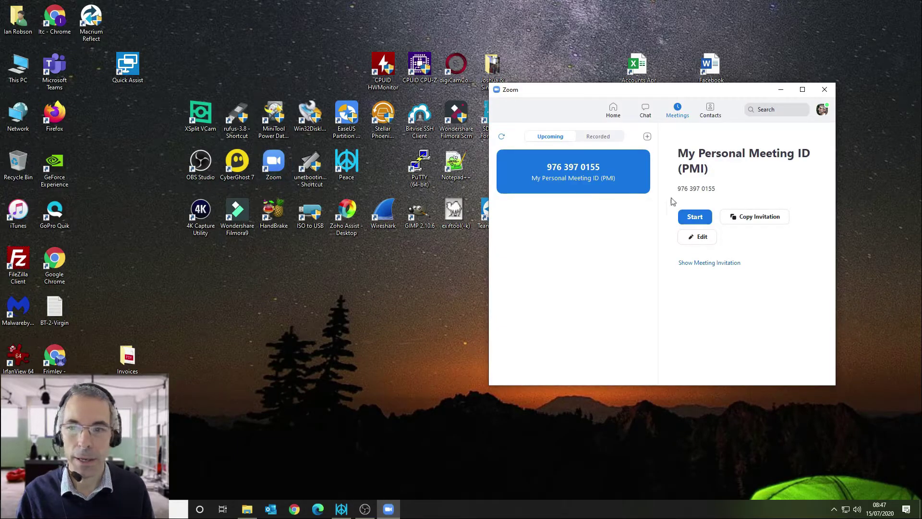
{"action": "left_click", "coordinate": [690, 216]}
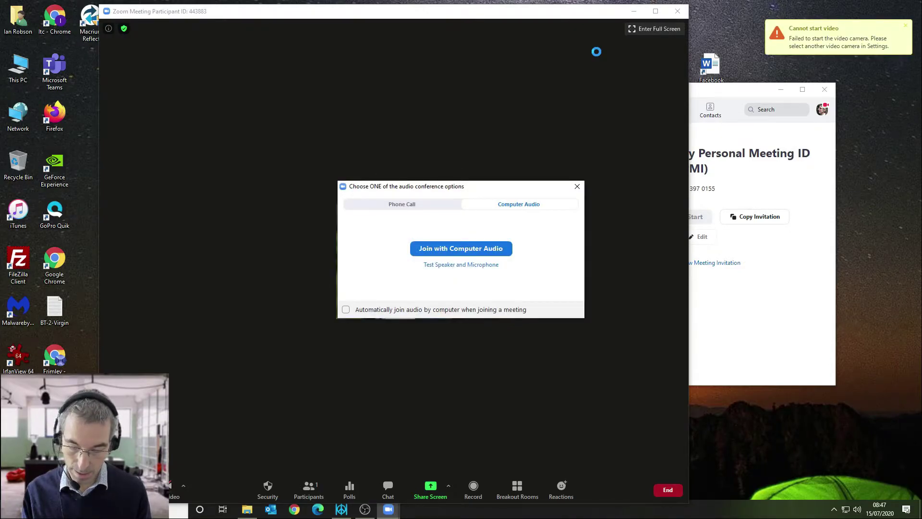
{"action": "left_click", "coordinate": [452, 248]}
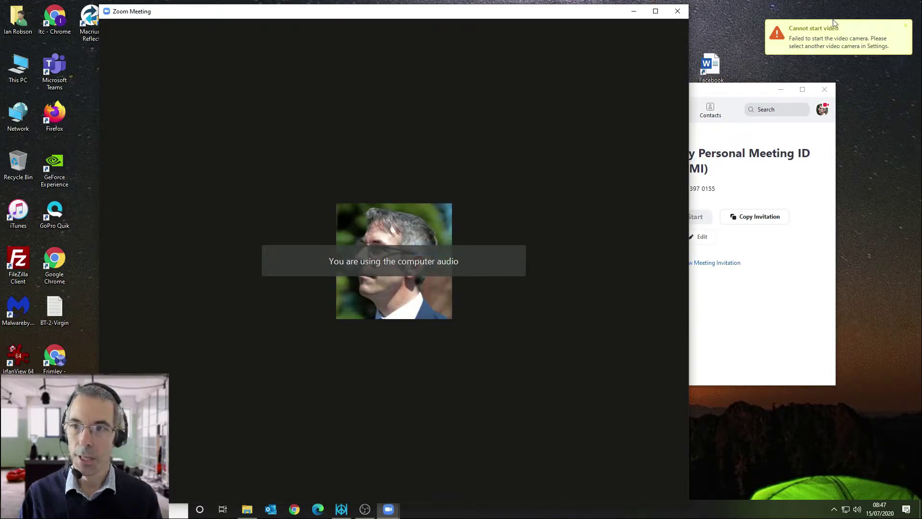
Step: Shift the Zoom meeting window slightly and look up the meeting ID and password for joining from a second device
{"action": "mouse_move", "coordinate": [604, 40]}
{"action": "left_click_drag", "start_coordinate": [587, 16], "coordinate": [604, 13]}
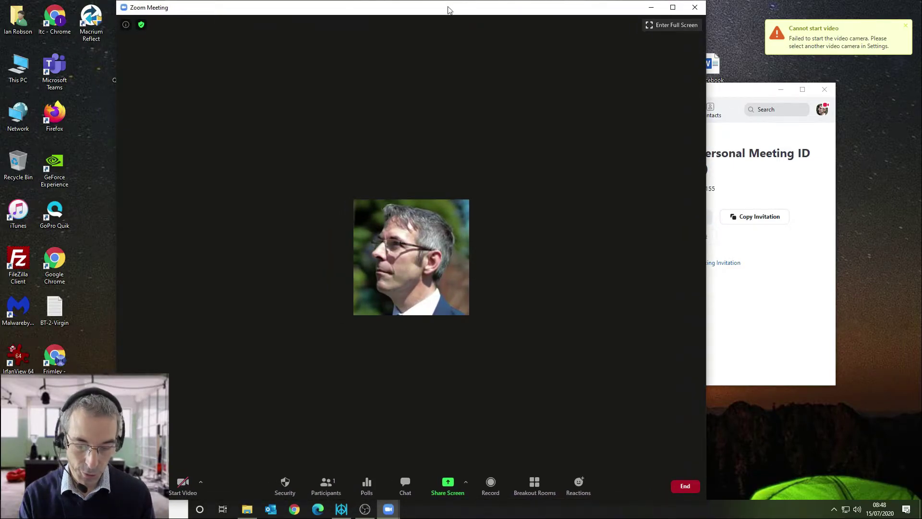
{"action": "mouse_move", "coordinate": [122, 29]}
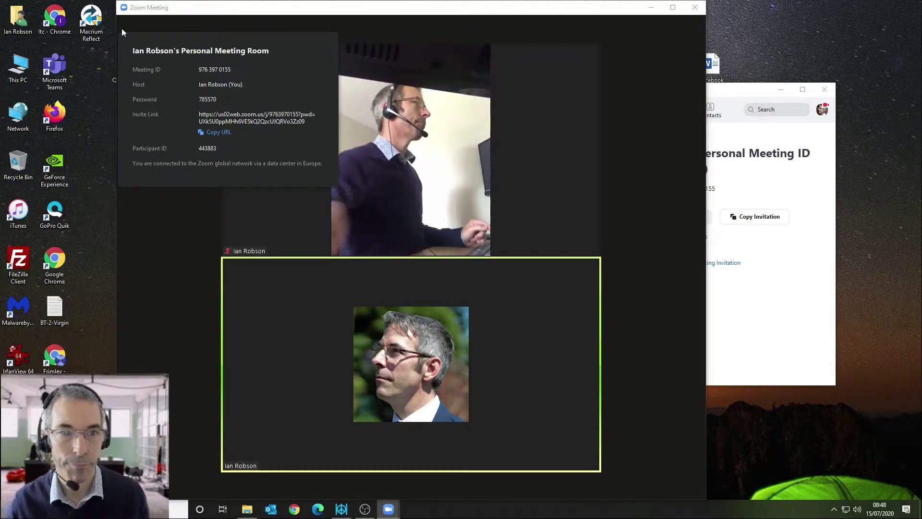
{"action": "mouse_move", "coordinate": [246, 70]}
{"action": "left_click", "coordinate": [344, 4]}
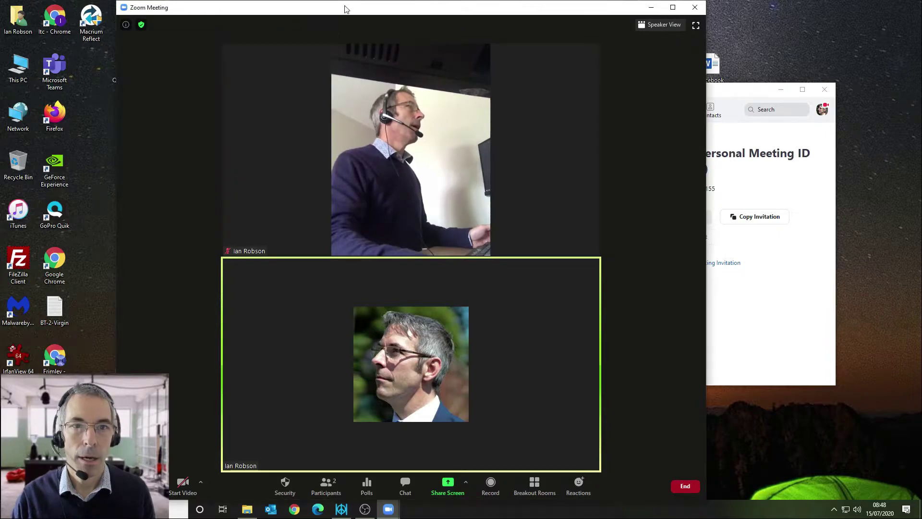
Step: Shrink the Zoom meeting window and move it to the upper-left area of the desktop
{"action": "left_click_drag", "start_coordinate": [369, 4], "coordinate": [368, 158]}
{"action": "mouse_move", "coordinate": [696, 230]}
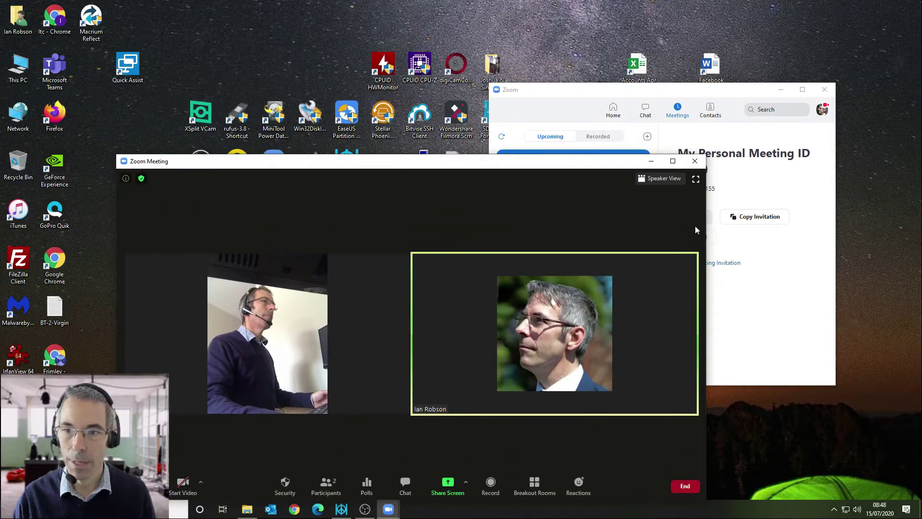
{"action": "left_click_drag", "start_coordinate": [706, 226], "coordinate": [533, 227]}
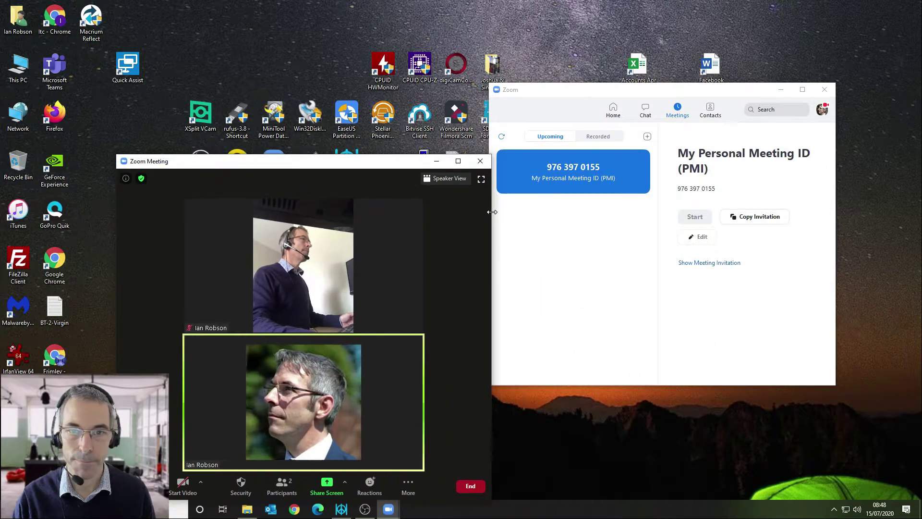
{"action": "left_click_drag", "start_coordinate": [355, 162], "coordinate": [238, 22]}
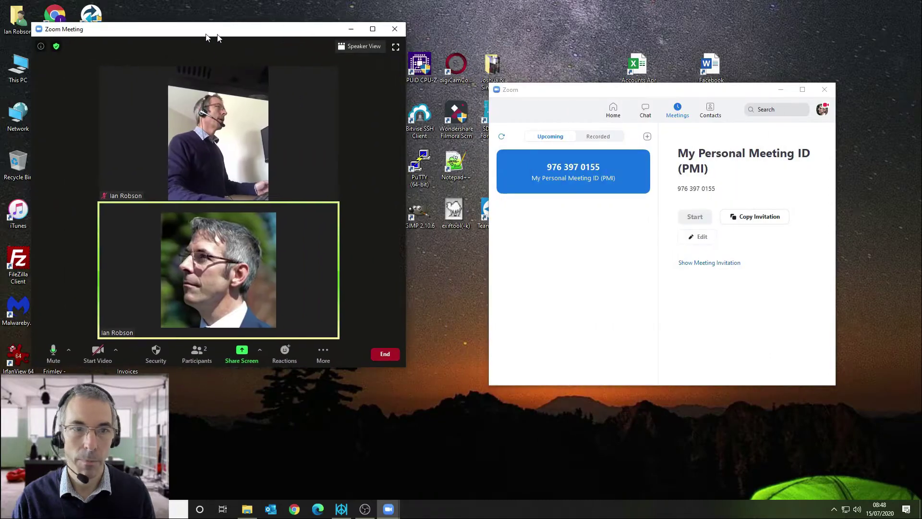
Step: Bring OBS Studio to the front beside the Zoom meeting window and check the Windows playback device and volume
{"action": "left_click", "coordinate": [364, 509]}
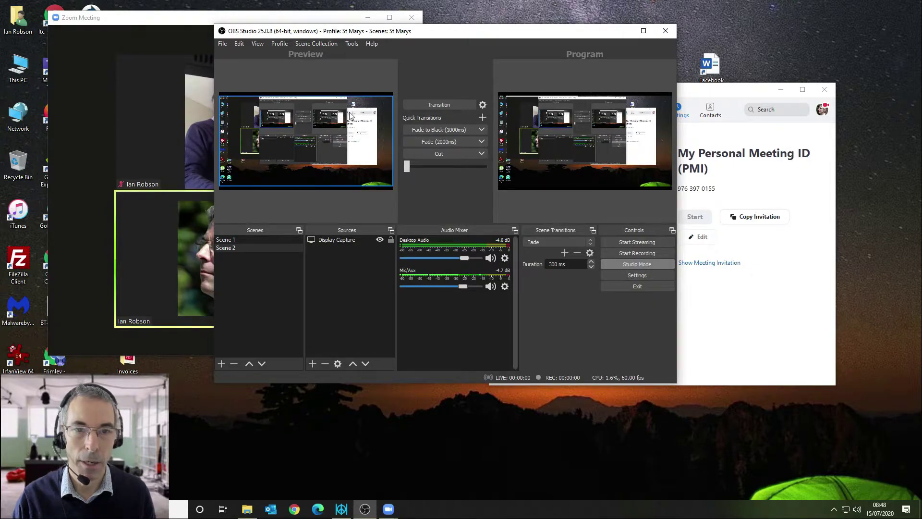
{"action": "left_click_drag", "start_coordinate": [455, 35], "coordinate": [659, 39]}
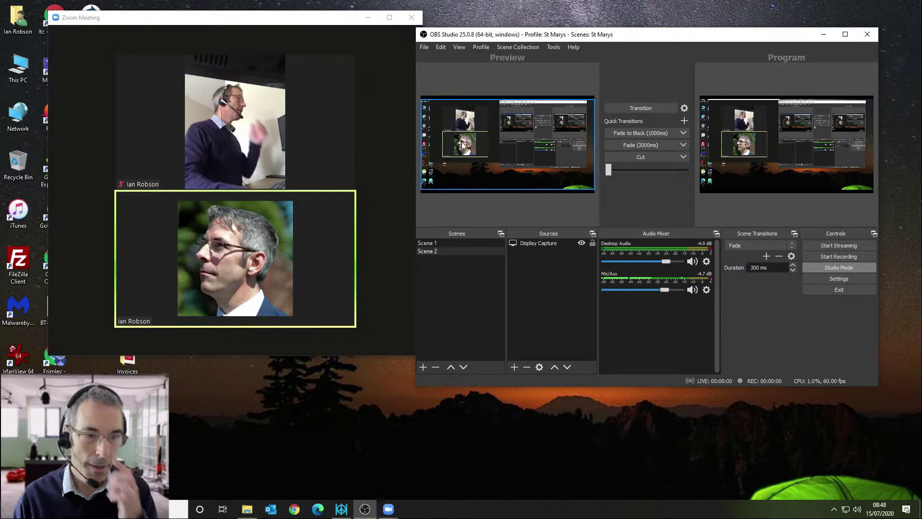
{"action": "mouse_move", "coordinate": [258, 340]}
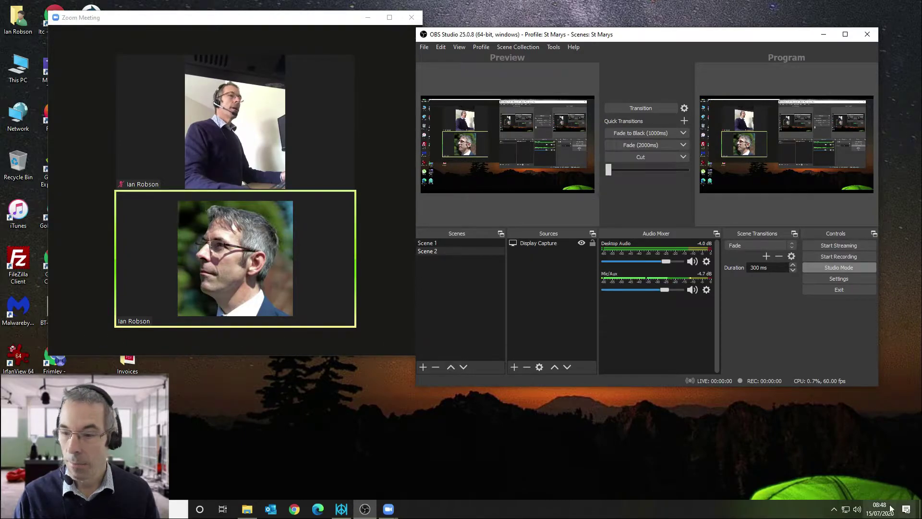
{"action": "left_click", "coordinate": [858, 509]}
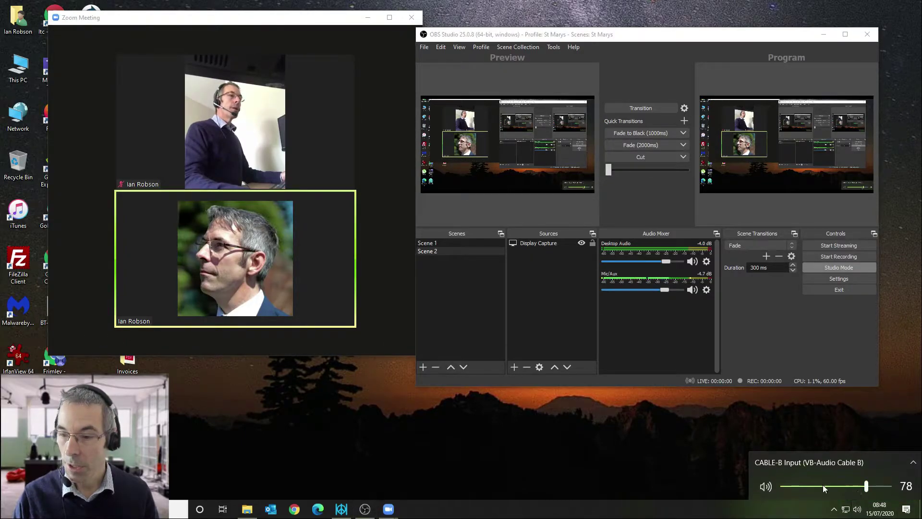
{"action": "left_click", "coordinate": [669, 469]}
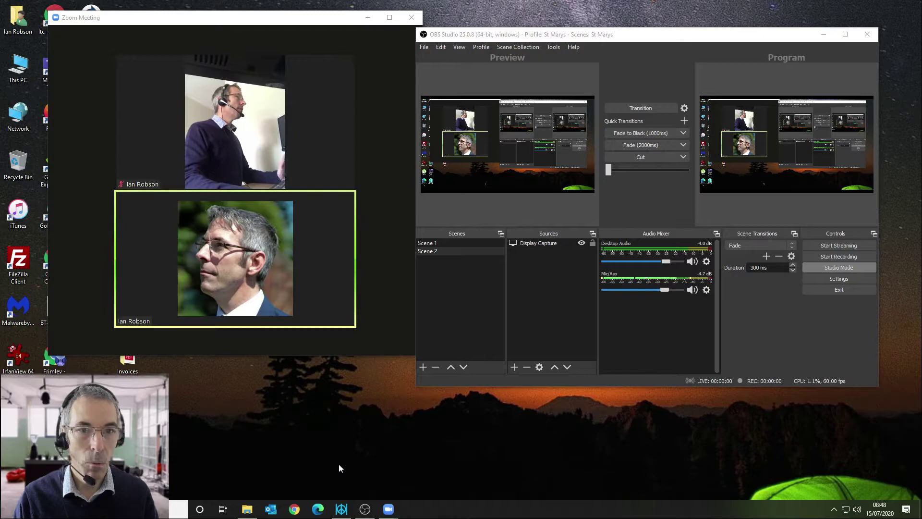
Step: Share Screen 1 in the Zoom meeting with Share computer sound and Optimize Screen Sharing for Video Clip enabled
{"action": "mouse_move", "coordinate": [256, 341]}
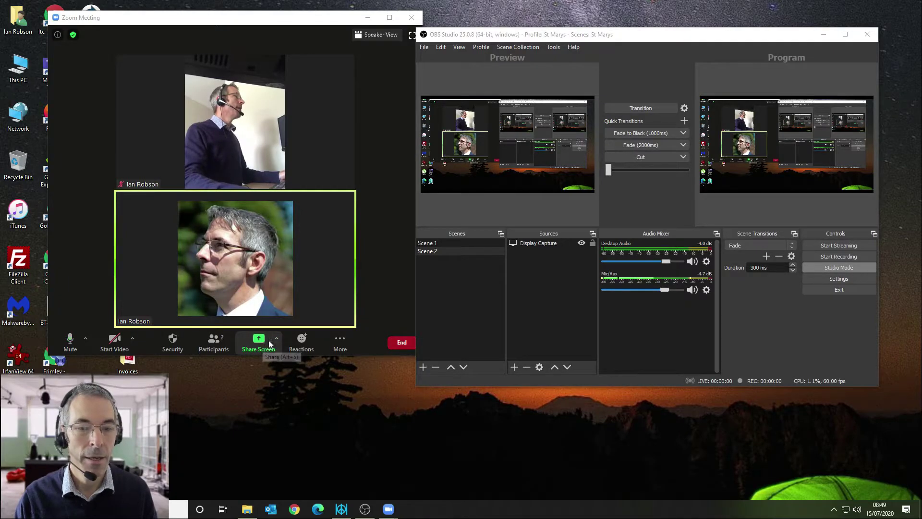
{"action": "left_click", "coordinate": [251, 344]}
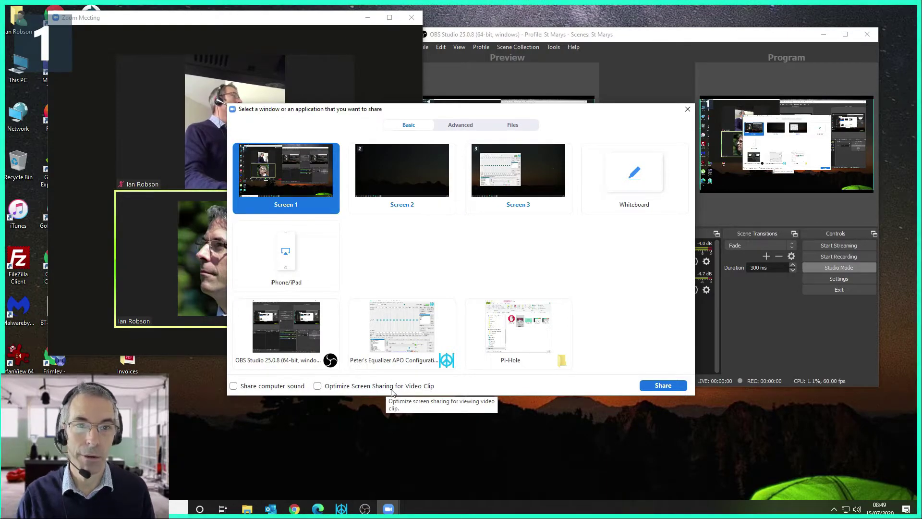
{"action": "left_click", "coordinate": [234, 388]}
{"action": "left_click", "coordinate": [317, 386]}
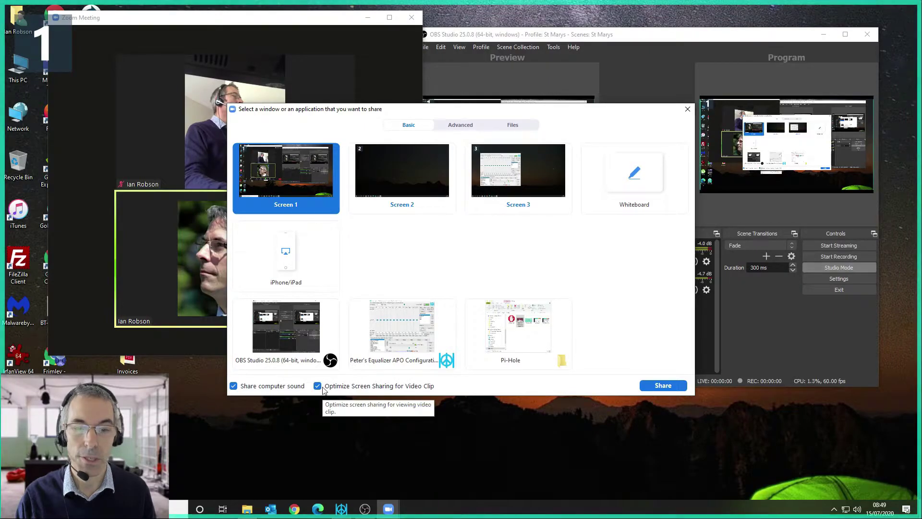
{"action": "left_click", "coordinate": [647, 385]}
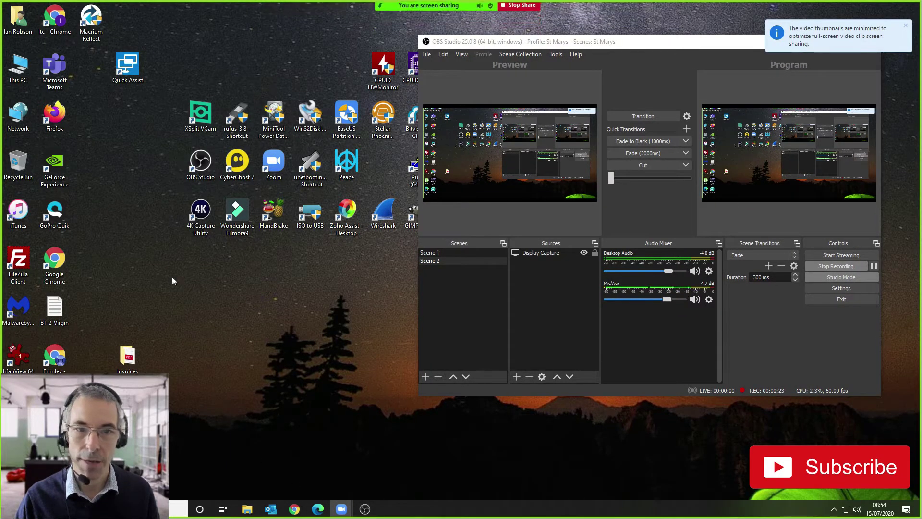
Step: Play the video "Block web adverts using Pi-hole on Raspberry Pi" during the screen share and maximise the player
{"action": "left_click", "coordinate": [246, 509]}
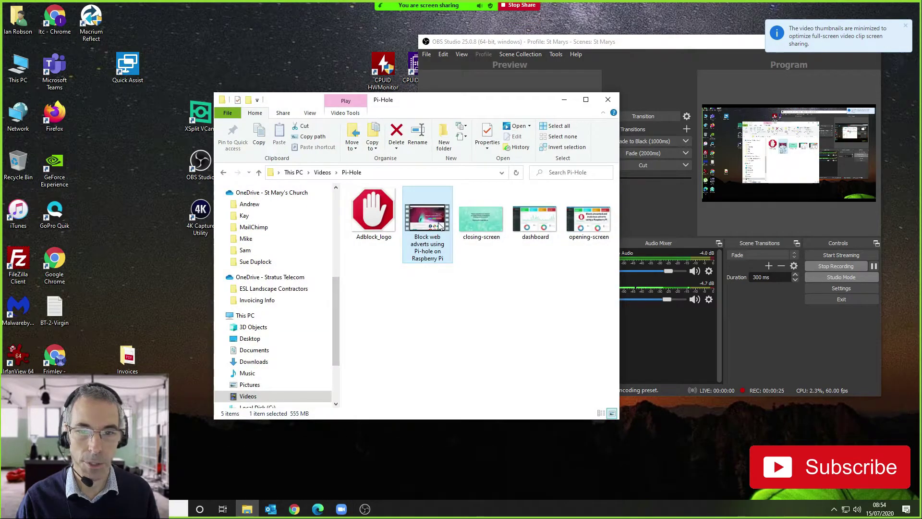
{"action": "double_click", "coordinate": [441, 225]}
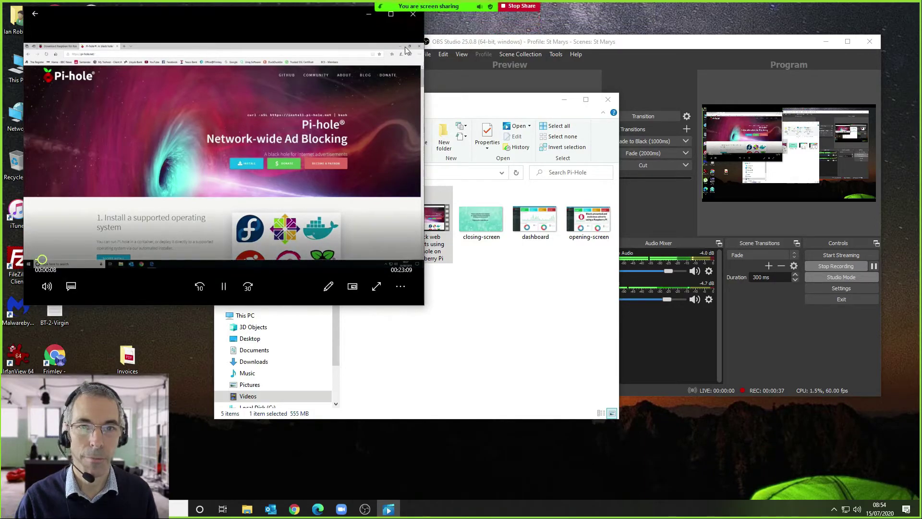
{"action": "left_click", "coordinate": [393, 15]}
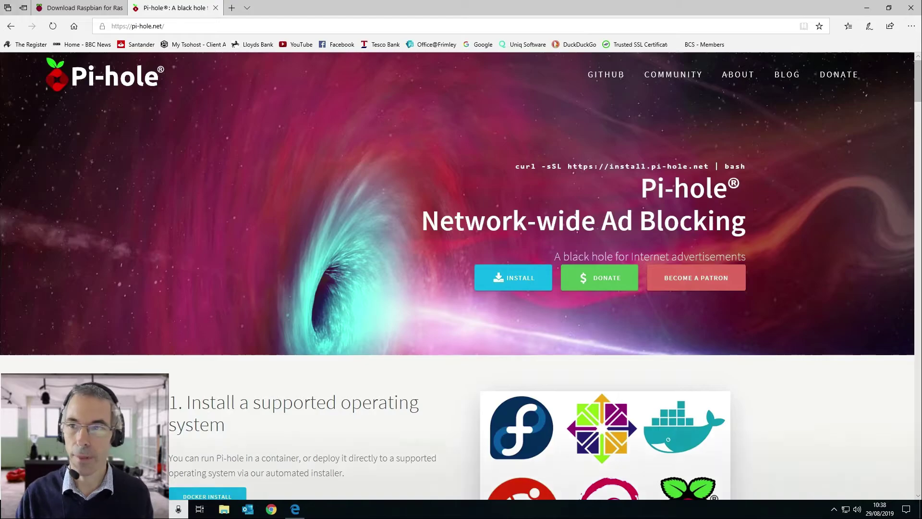
Step: Close the Pi-hole video player and stop the Zoom screen share
{"action": "left_click", "coordinate": [461, 492]}
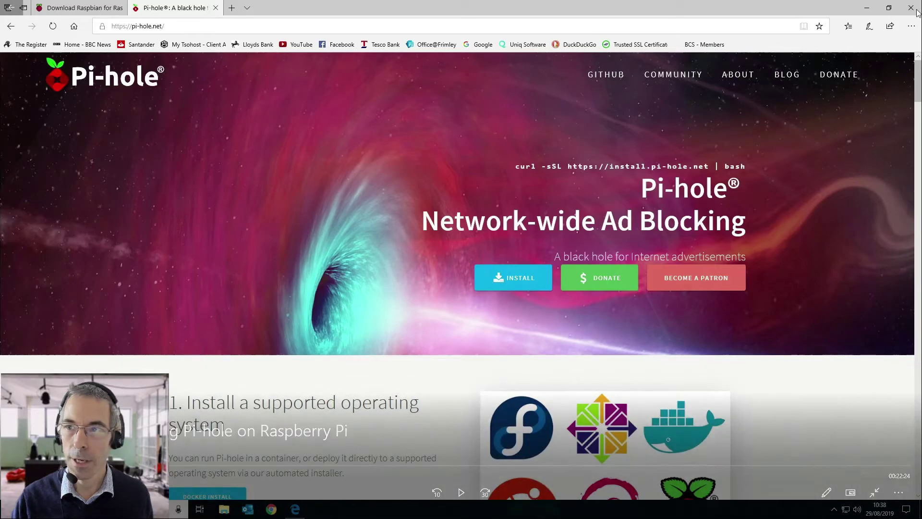
{"action": "left_click", "coordinate": [915, 10]}
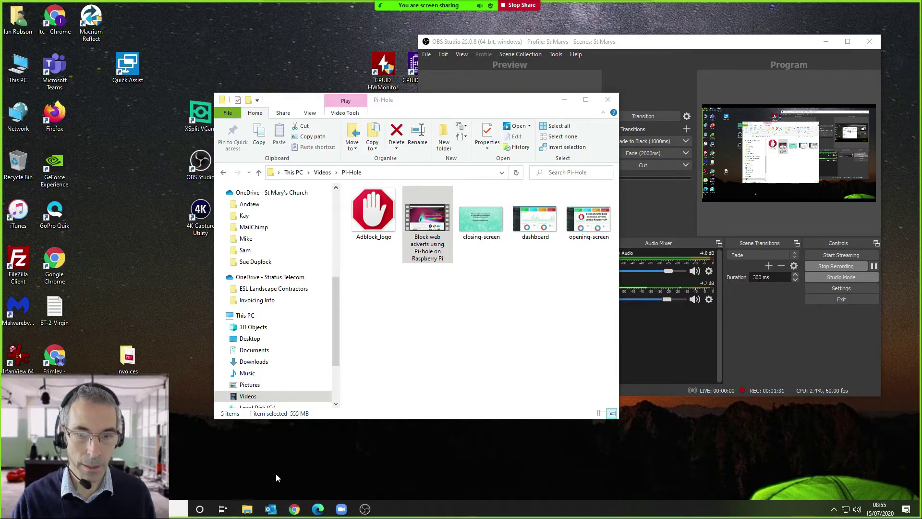
{"action": "mouse_move", "coordinate": [475, 5]}
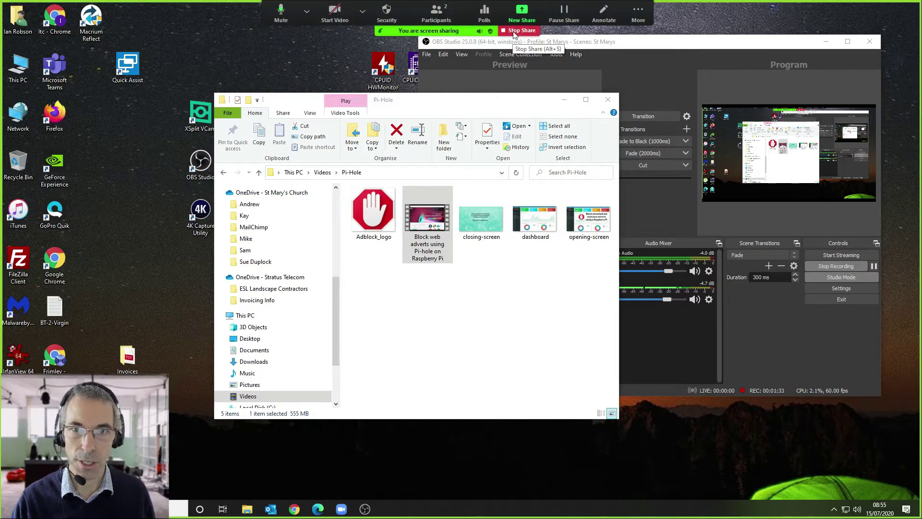
{"action": "left_click", "coordinate": [518, 30]}
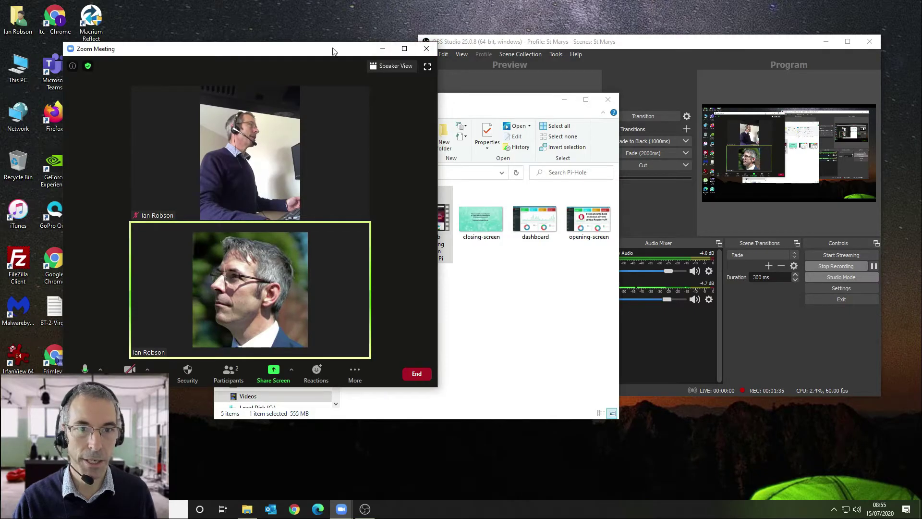
Step: End the Zoom meeting and close the remaining Zoom and Pi-Hole folder windows
{"action": "left_click", "coordinate": [405, 49]}
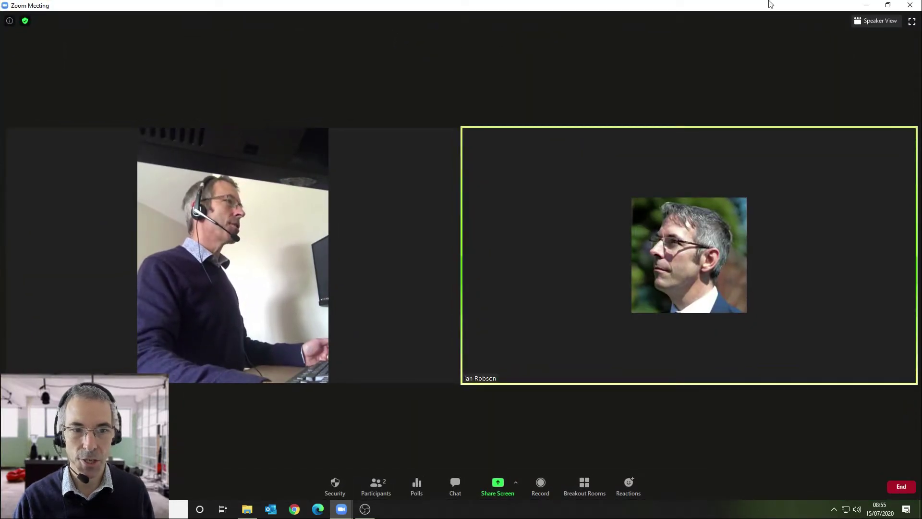
{"action": "double_click", "coordinate": [813, 4]}
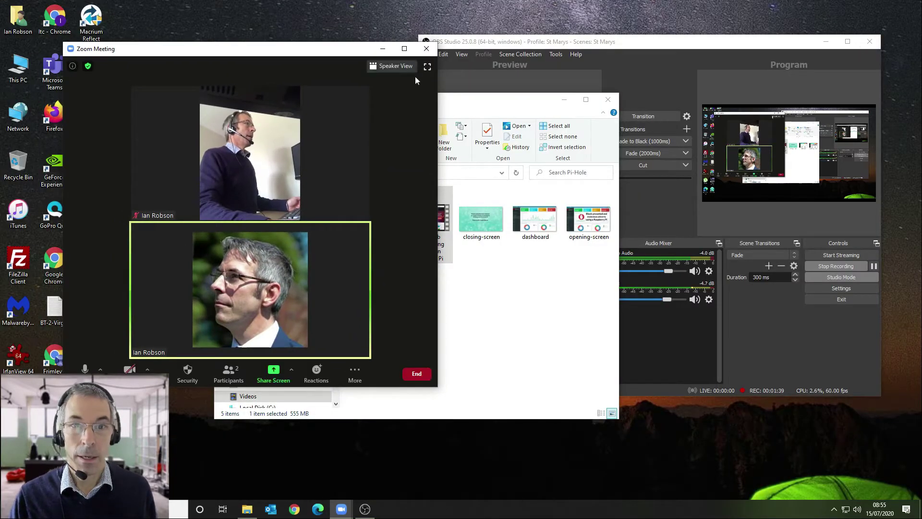
{"action": "left_click_drag", "start_coordinate": [327, 54], "coordinate": [295, 44]}
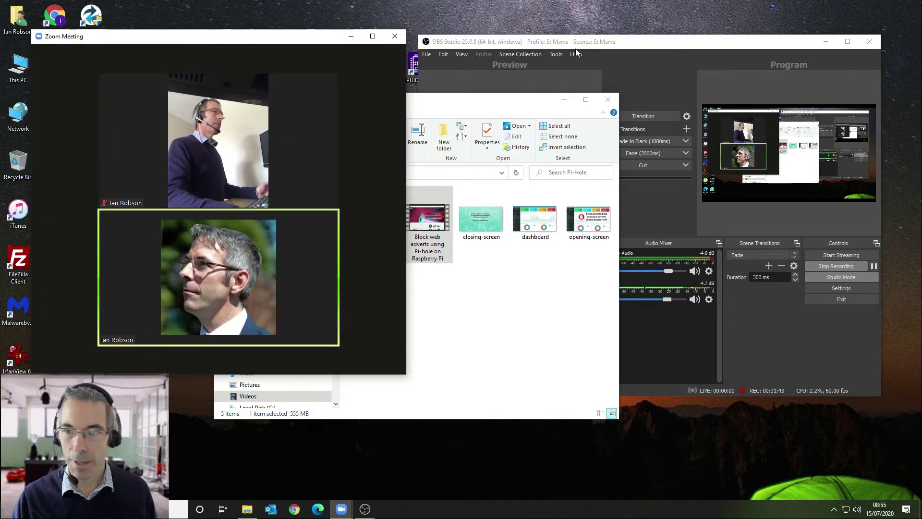
{"action": "mouse_move", "coordinate": [374, 141]}
{"action": "left_click", "coordinate": [382, 359]}
{"action": "left_click", "coordinate": [373, 320]}
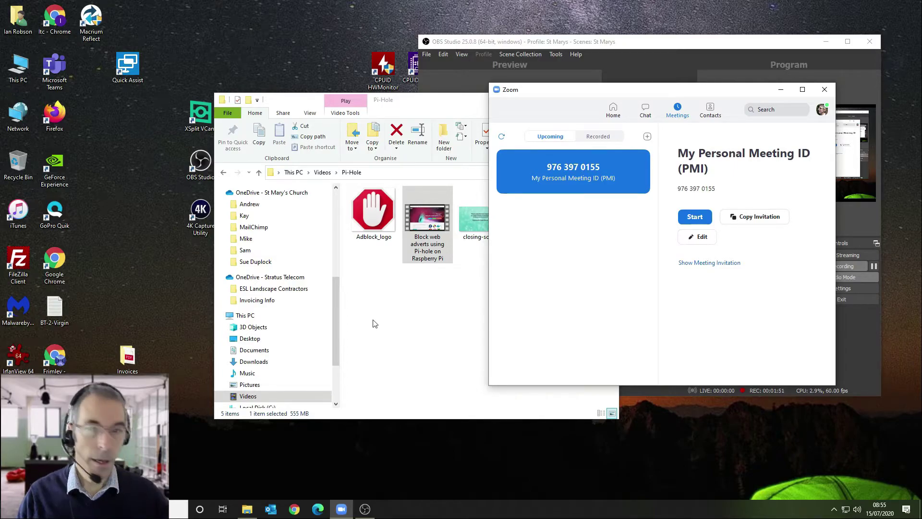
{"action": "left_click", "coordinate": [824, 90]}
{"action": "left_click", "coordinate": [608, 100]}
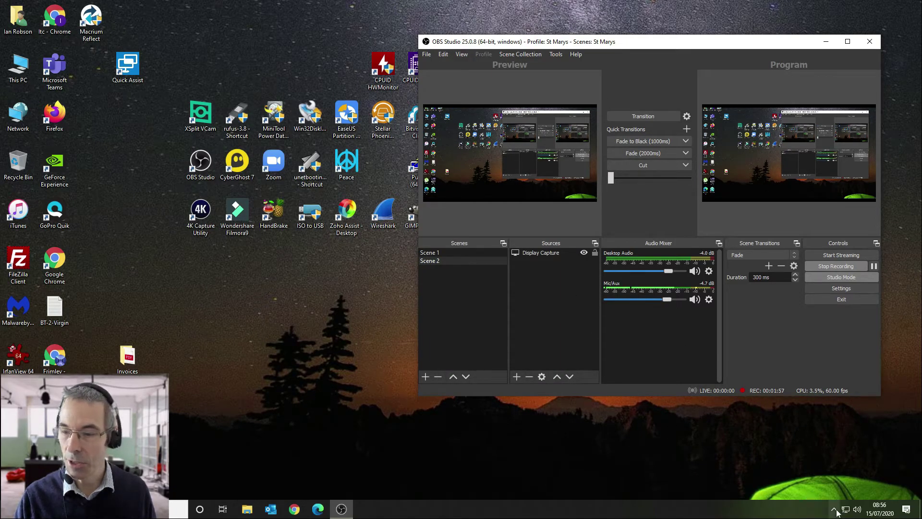
Step: Stop the screen recording in OBS Studio and close the program
{"action": "left_click", "coordinate": [859, 509]}
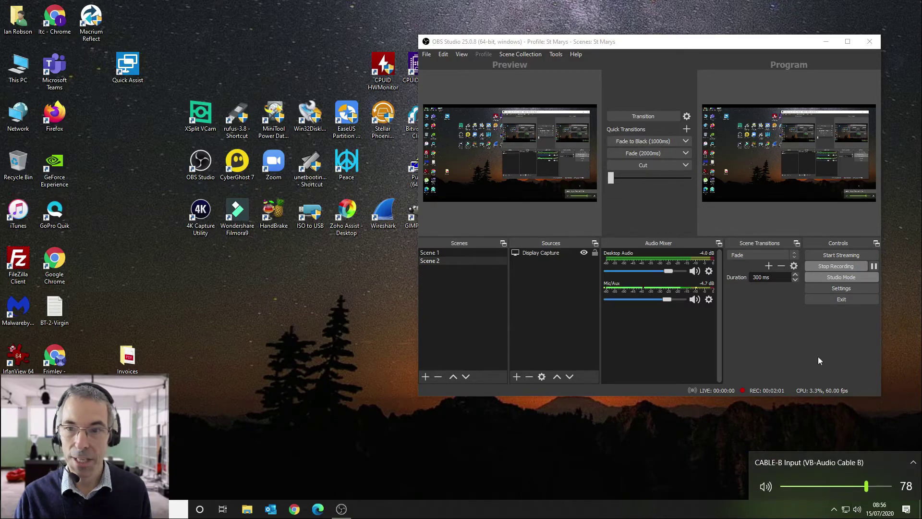
{"action": "left_click_drag", "start_coordinate": [664, 46], "coordinate": [496, 44]}
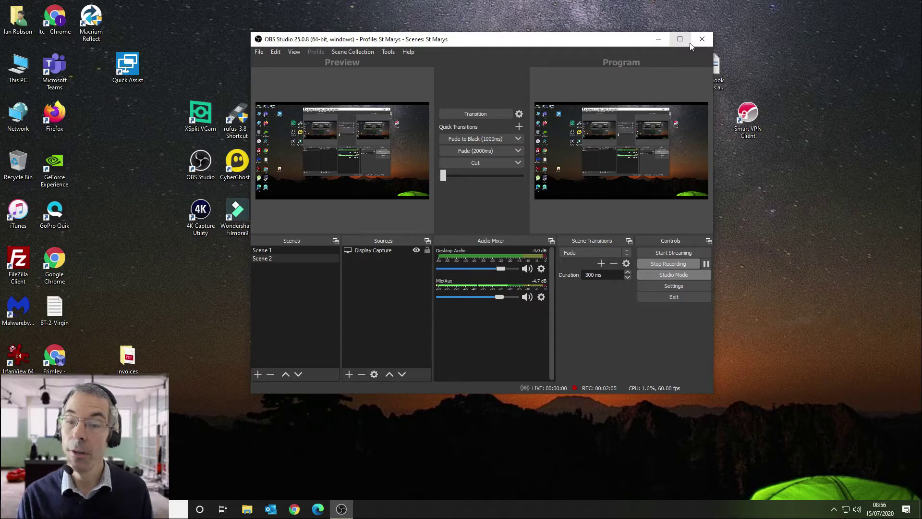
{"action": "left_click", "coordinate": [674, 264]}
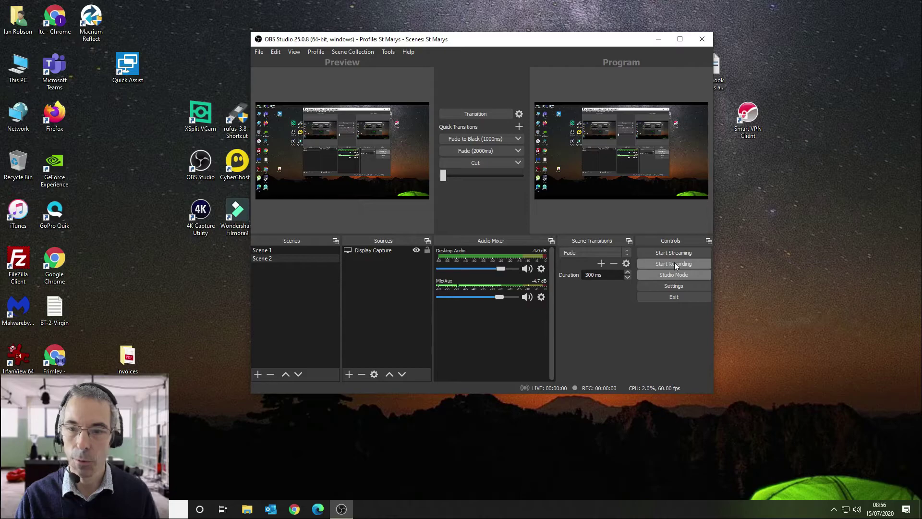
{"action": "left_click", "coordinate": [705, 41]}
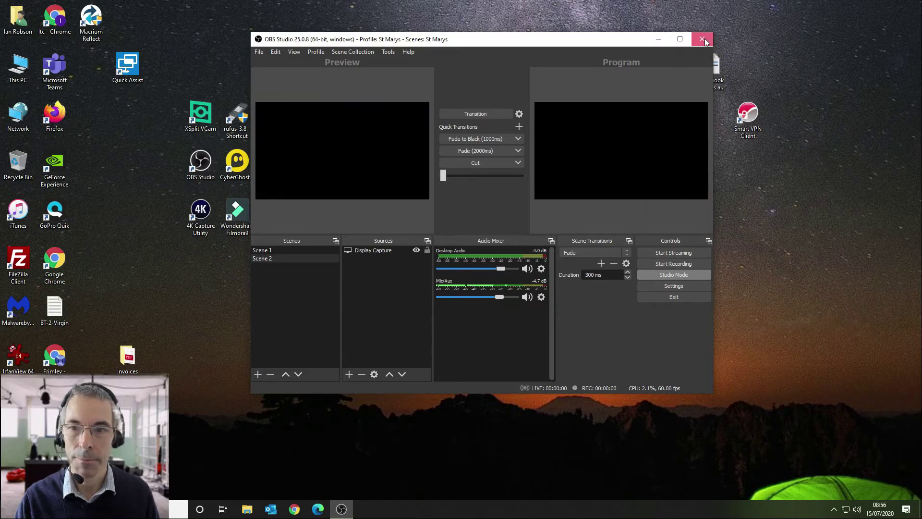
{"action": "left_click", "coordinate": [246, 509]}
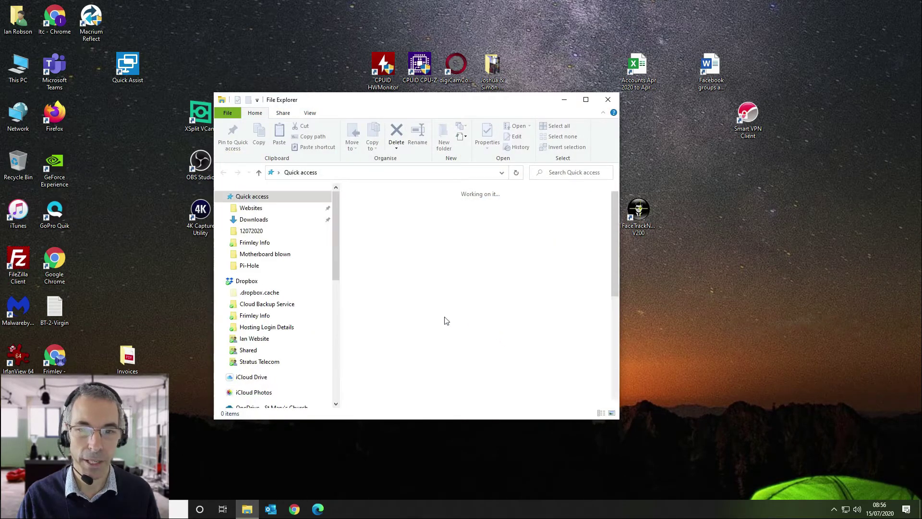
{"action": "scroll", "coordinate": [269, 346], "scroll_direction": "down", "scroll_amount": 5}
{"action": "scroll", "coordinate": [277, 322], "scroll_direction": "down", "scroll_amount": 6}
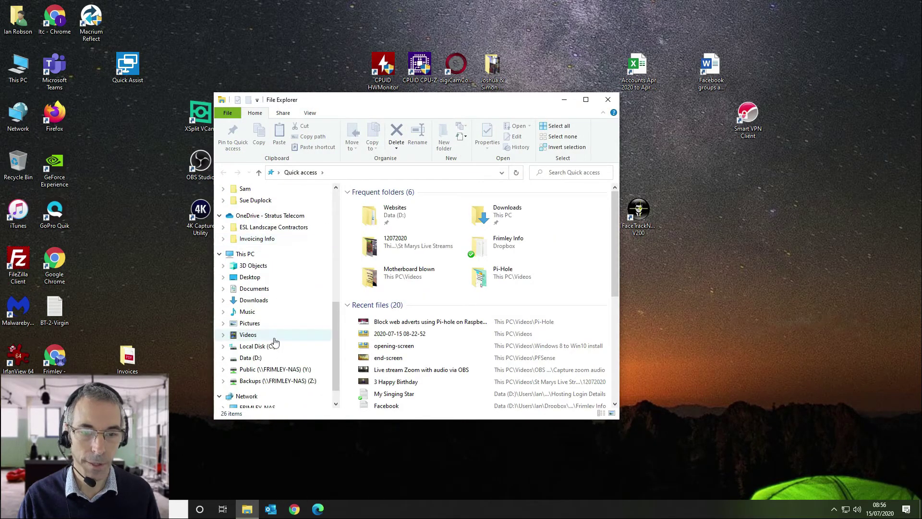
{"action": "left_click", "coordinate": [269, 315]}
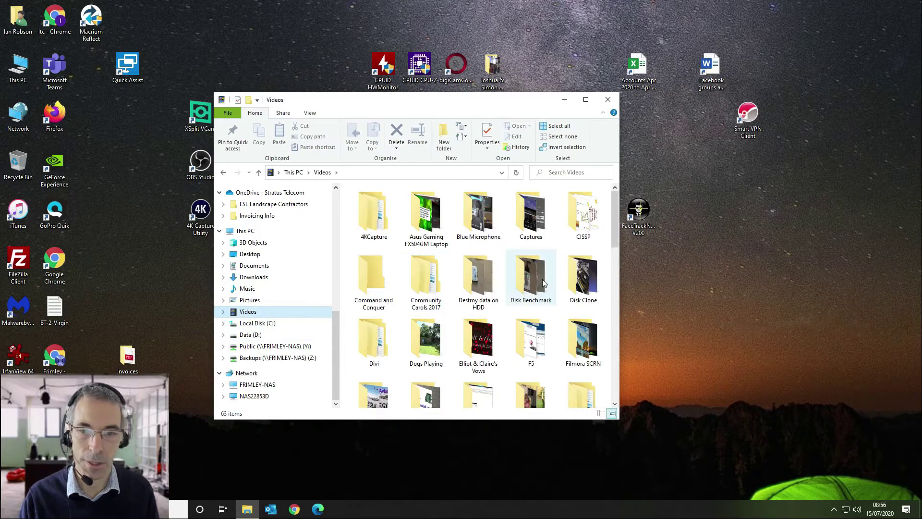
{"action": "scroll", "coordinate": [543, 278], "scroll_direction": "down", "scroll_amount": 10}
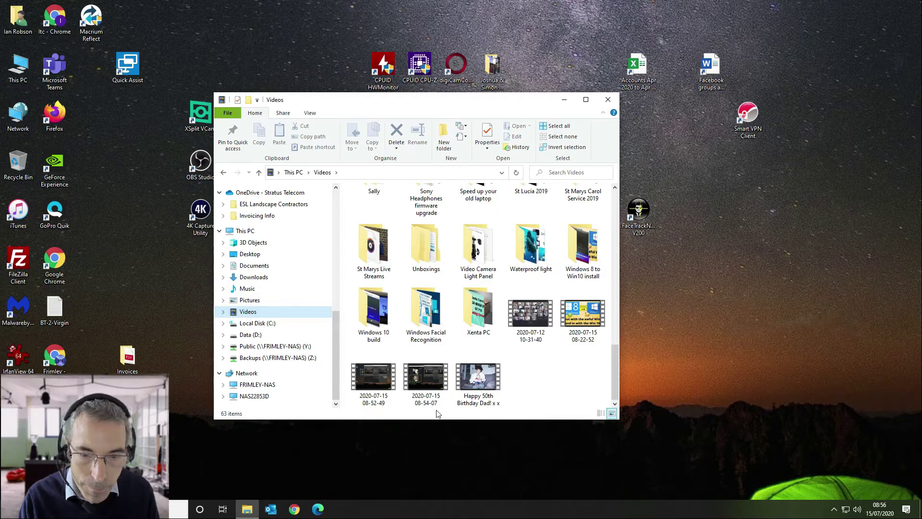
{"action": "left_click", "coordinate": [427, 377]}
{"action": "double_click", "coordinate": [428, 377]}
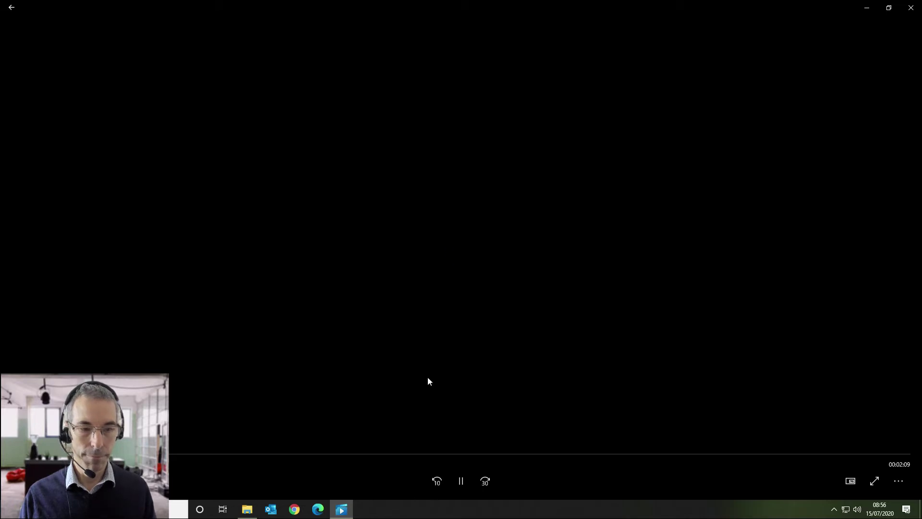
{"action": "double_click", "coordinate": [427, 376]}
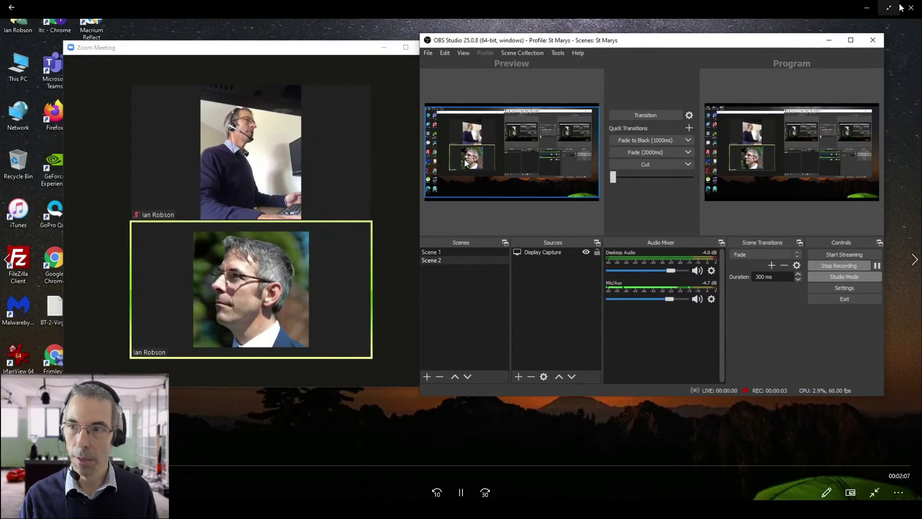
{"action": "left_click", "coordinate": [897, 7]}
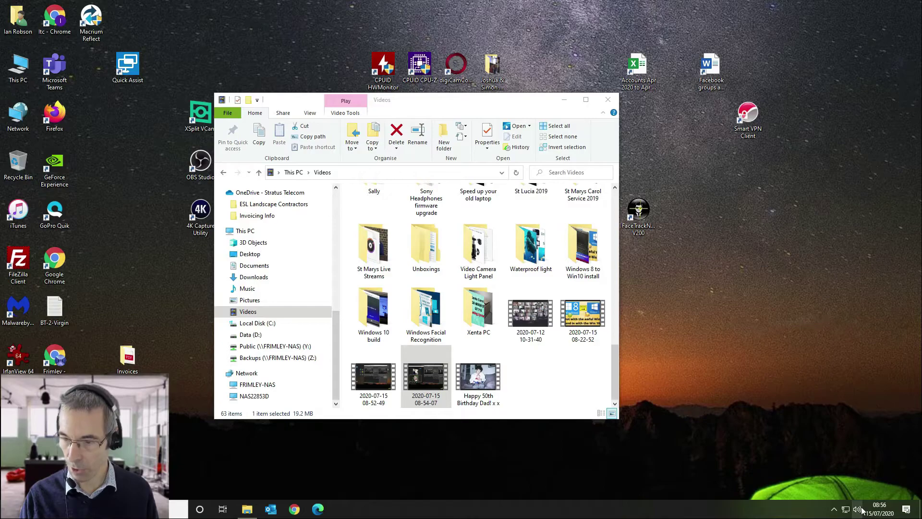
Step: Set the Windows playback device to ASUS VC239 (2- NVIDIA High Definition Audio)
{"action": "left_click", "coordinate": [857, 509]}
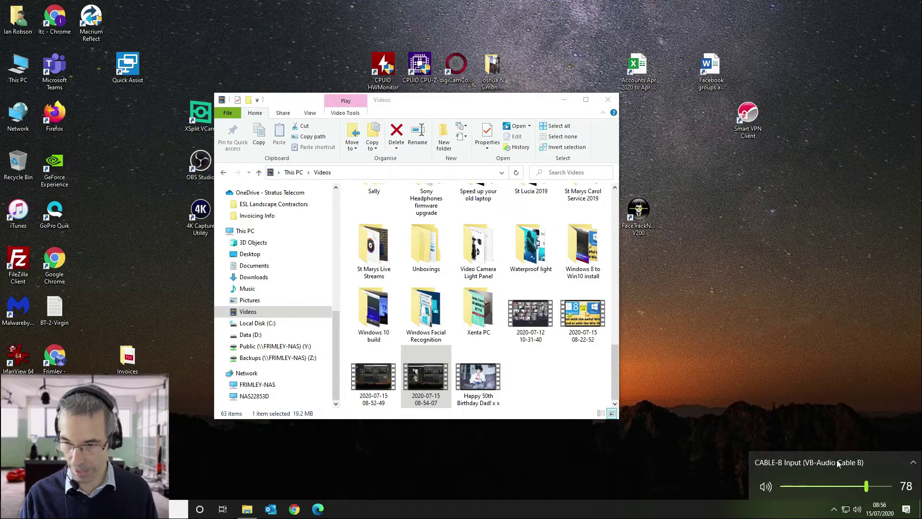
{"action": "left_click", "coordinate": [782, 465]}
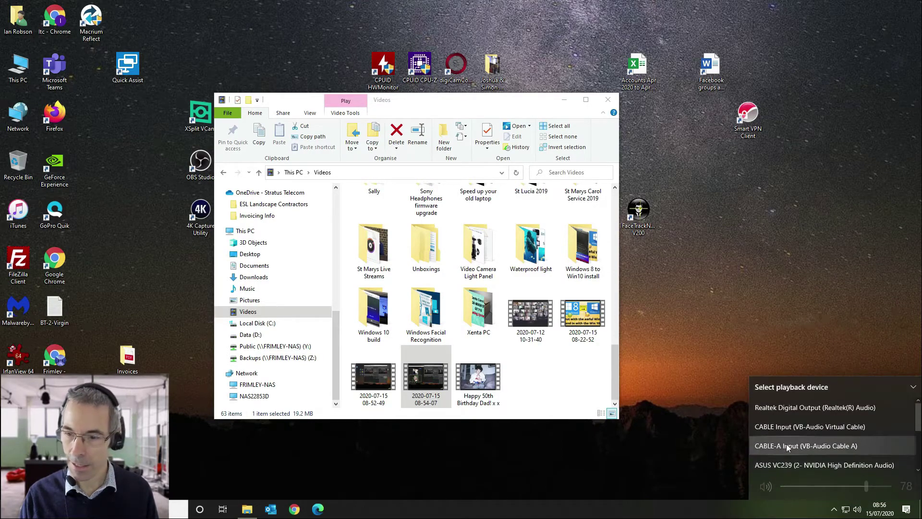
{"action": "scroll", "coordinate": [786, 443], "scroll_direction": "down", "scroll_amount": 2}
{"action": "scroll", "coordinate": [788, 443], "scroll_direction": "up", "scroll_amount": 2}
{"action": "left_click", "coordinate": [787, 422]}
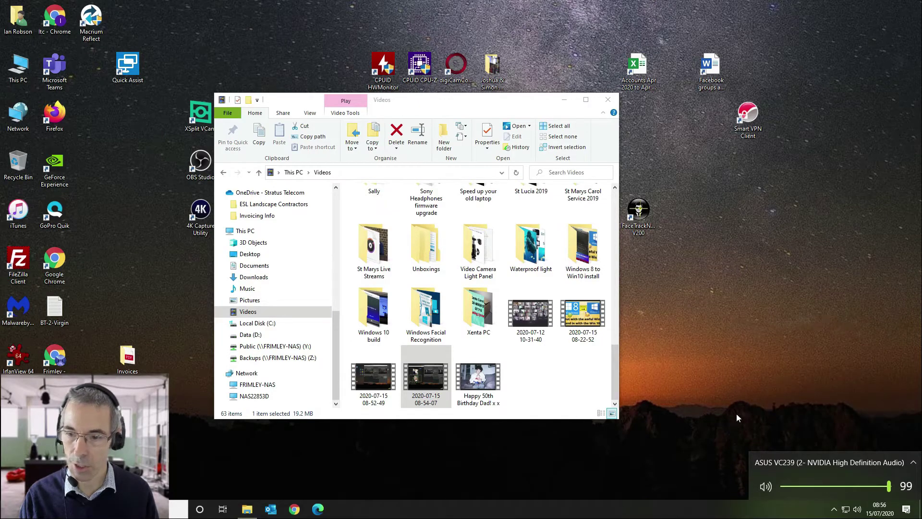
{"action": "double_click", "coordinate": [434, 372]}
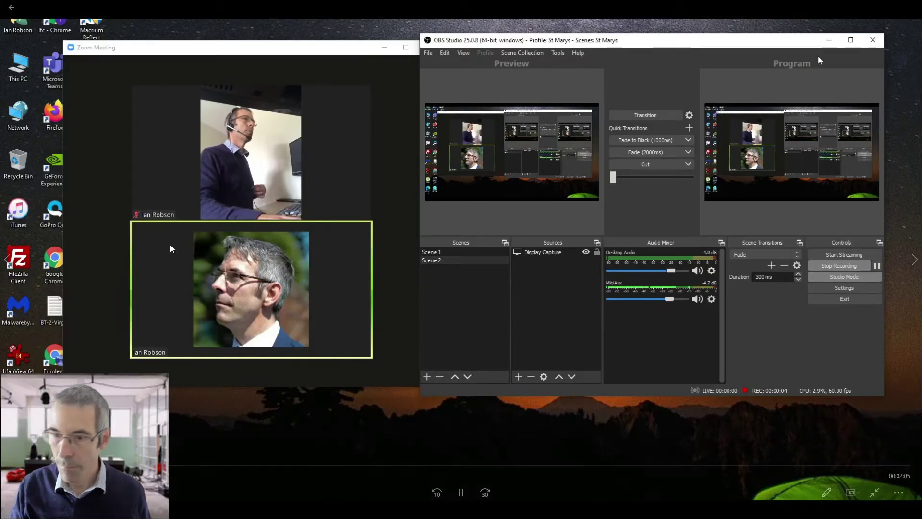
{"action": "left_click", "coordinate": [898, 493]}
{"action": "left_click", "coordinate": [899, 493]}
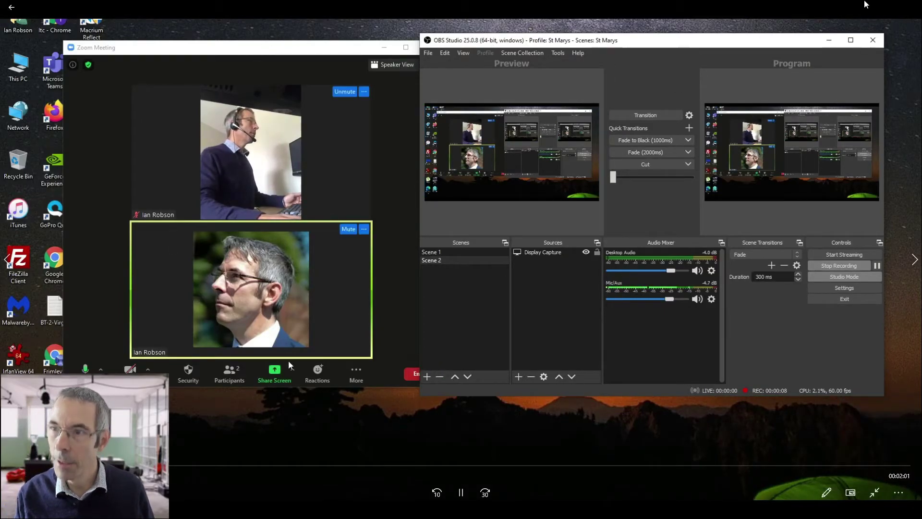
{"action": "left_click", "coordinate": [889, 8]}
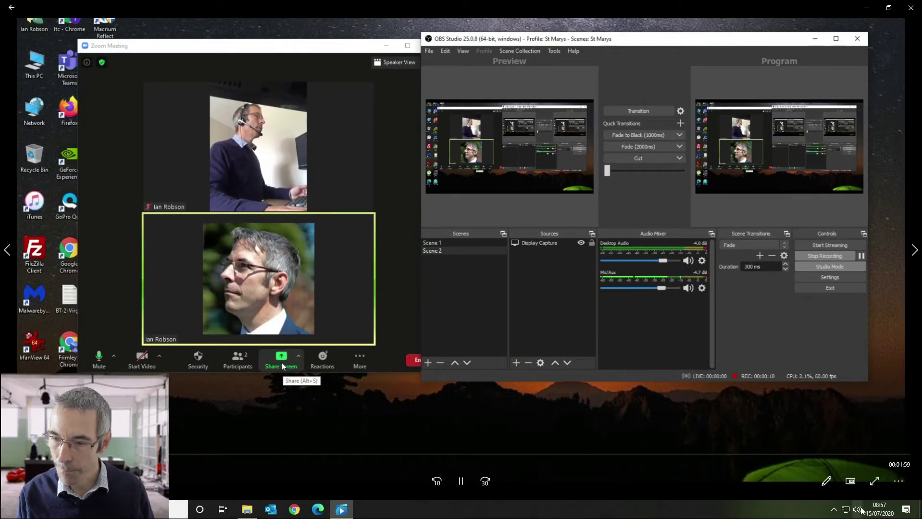
Step: Switch playback between the ASUS VC239 (2- NVIDIA High Definition Audio) outputs while the recording plays and raise the volume
{"action": "left_click", "coordinate": [840, 457]}
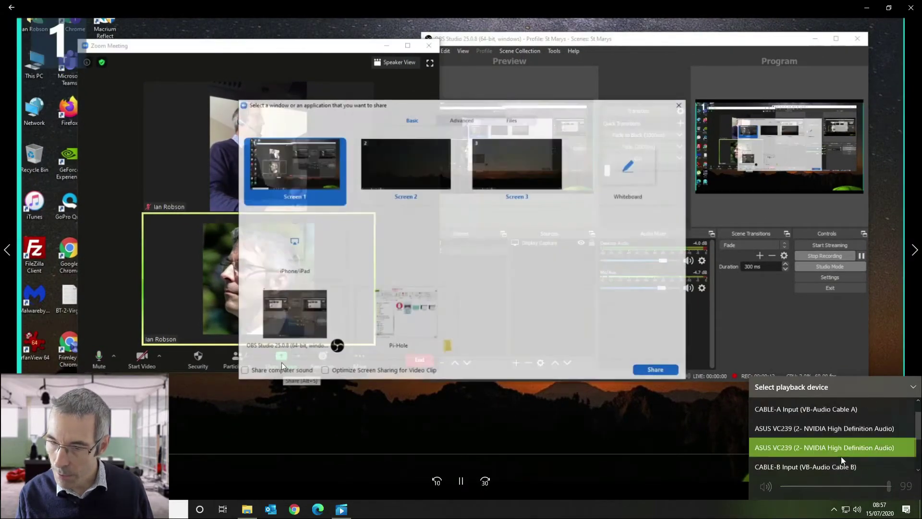
{"action": "left_click", "coordinate": [831, 466]}
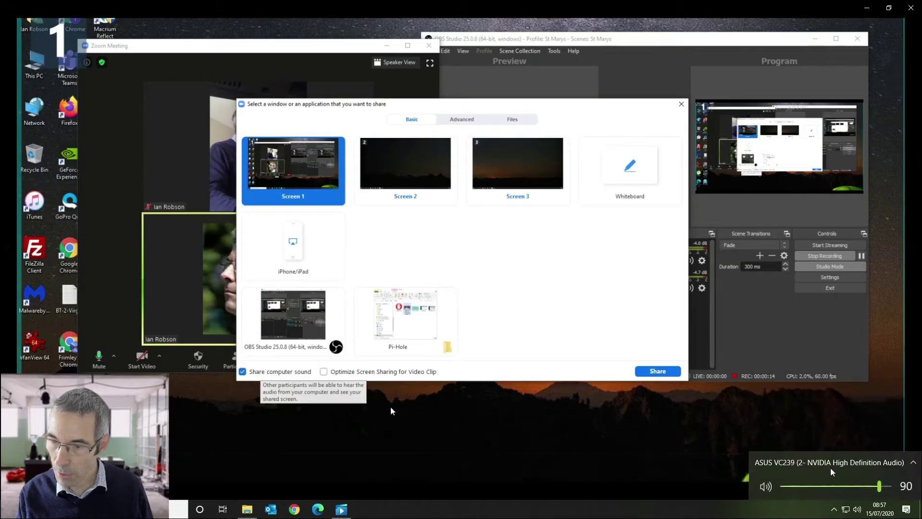
{"action": "left_click", "coordinate": [841, 466]}
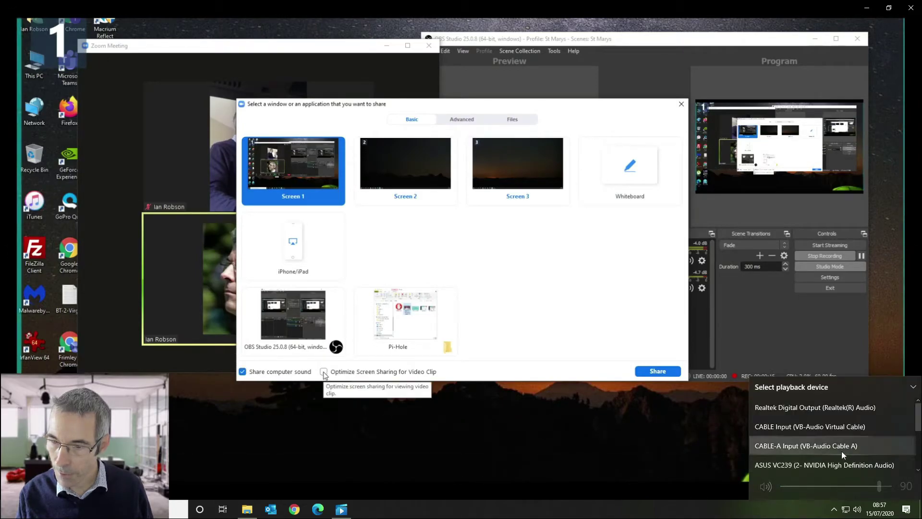
{"action": "scroll", "coordinate": [840, 450], "scroll_direction": "down", "scroll_amount": 3}
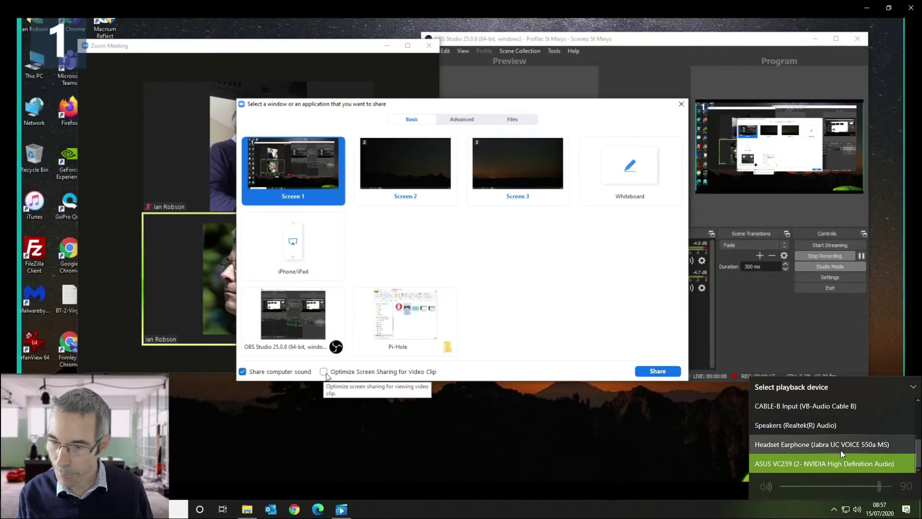
{"action": "scroll", "coordinate": [834, 433], "scroll_direction": "up", "scroll_amount": 3}
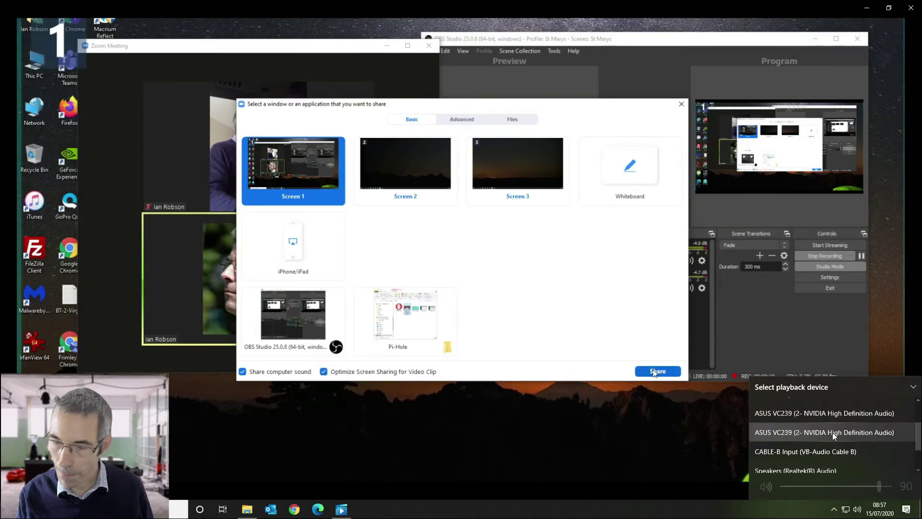
{"action": "left_click", "coordinate": [824, 413]}
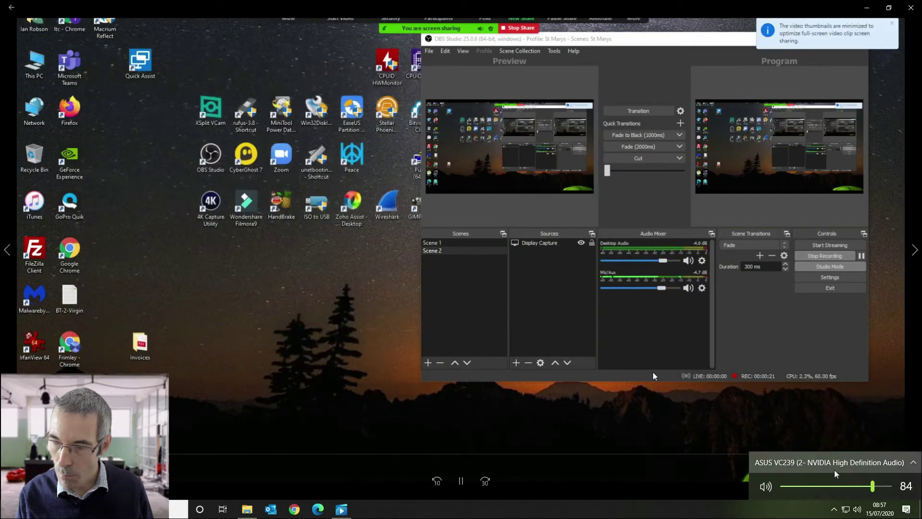
{"action": "left_click_drag", "start_coordinate": [870, 486], "coordinate": [886, 487]}
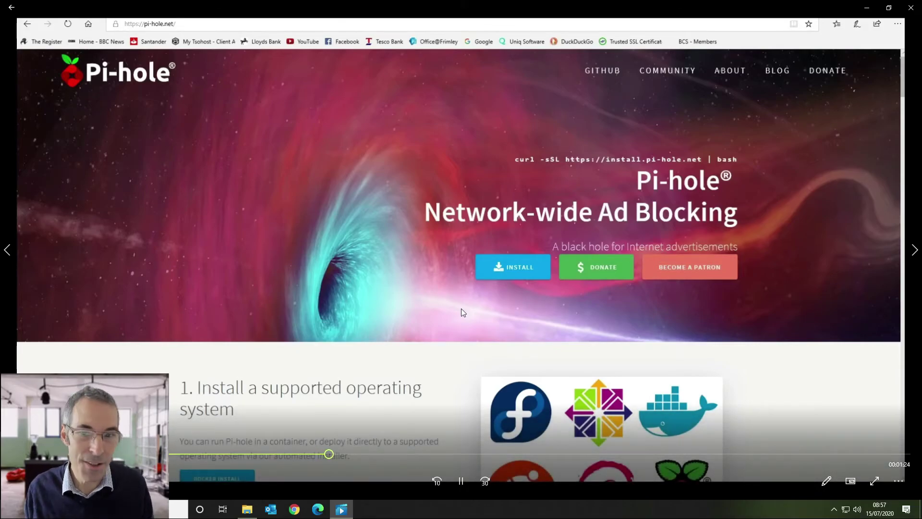
Step: Close the video player and the Videos folder window
{"action": "left_click", "coordinate": [911, 7]}
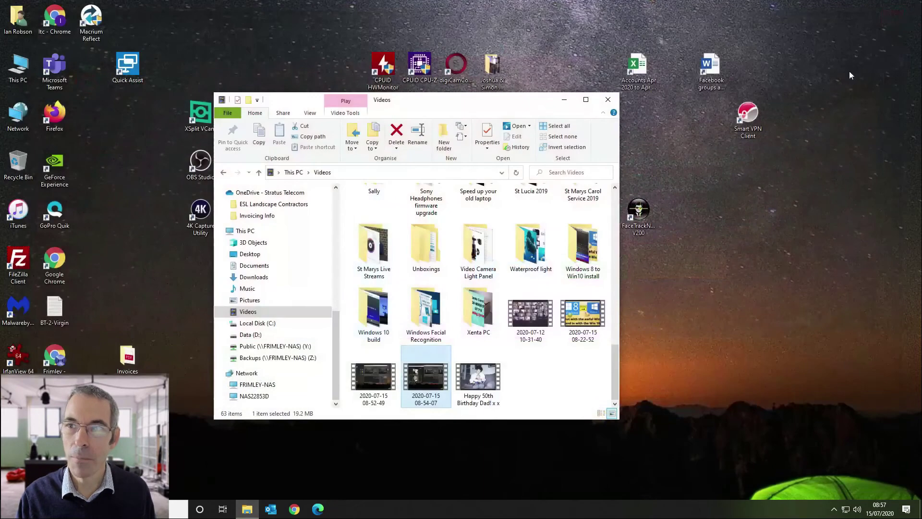
{"action": "left_click", "coordinate": [609, 102]}
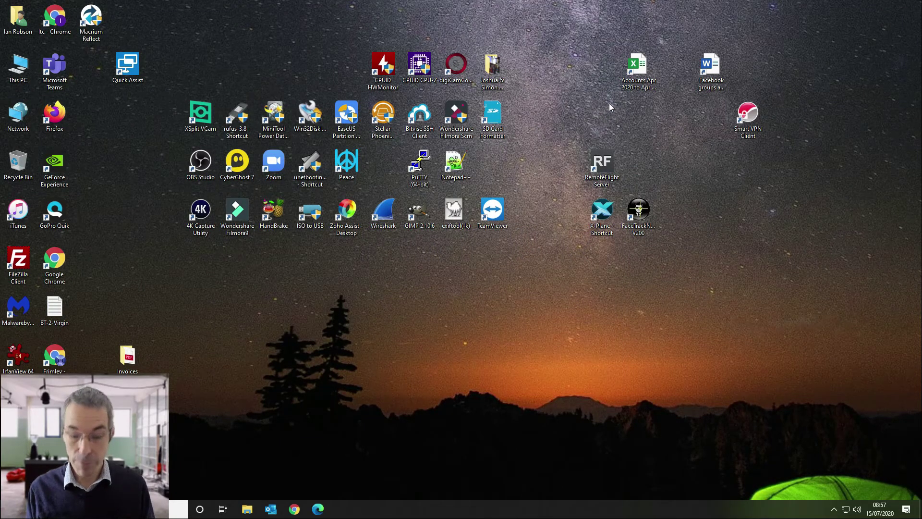